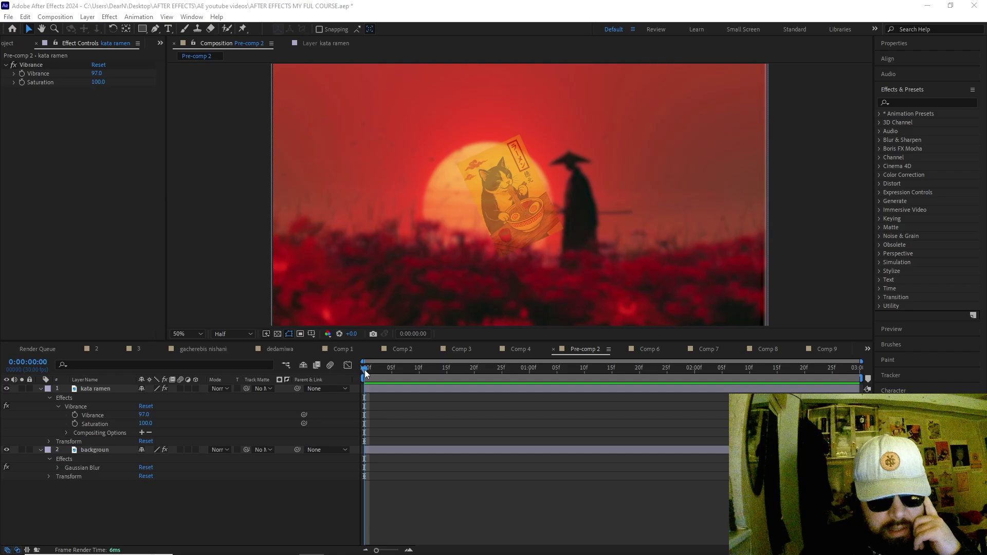
- At 0:00:00:23, apply the CC Light Sweep effect to the kata ramen layer
drag(366, 372, 490, 362)
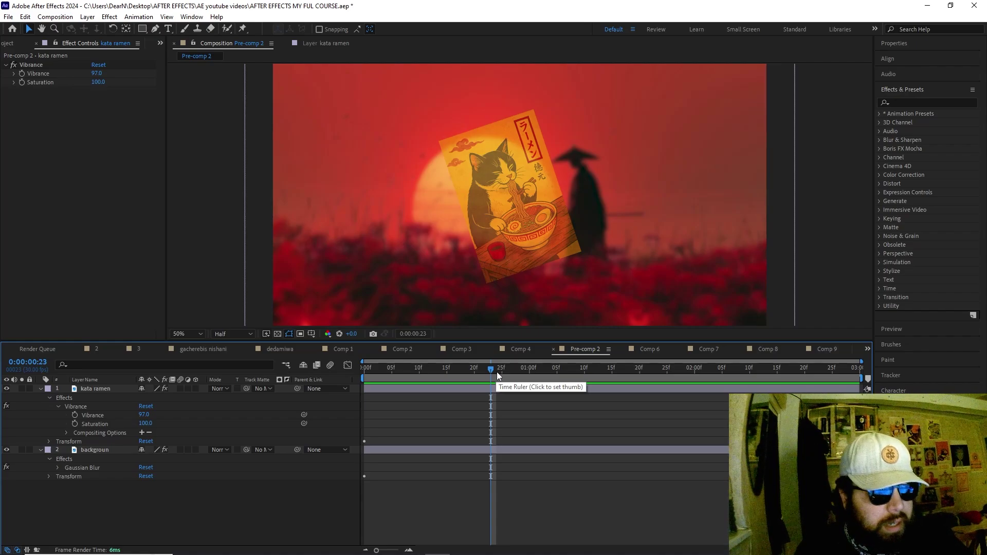
click(907, 102)
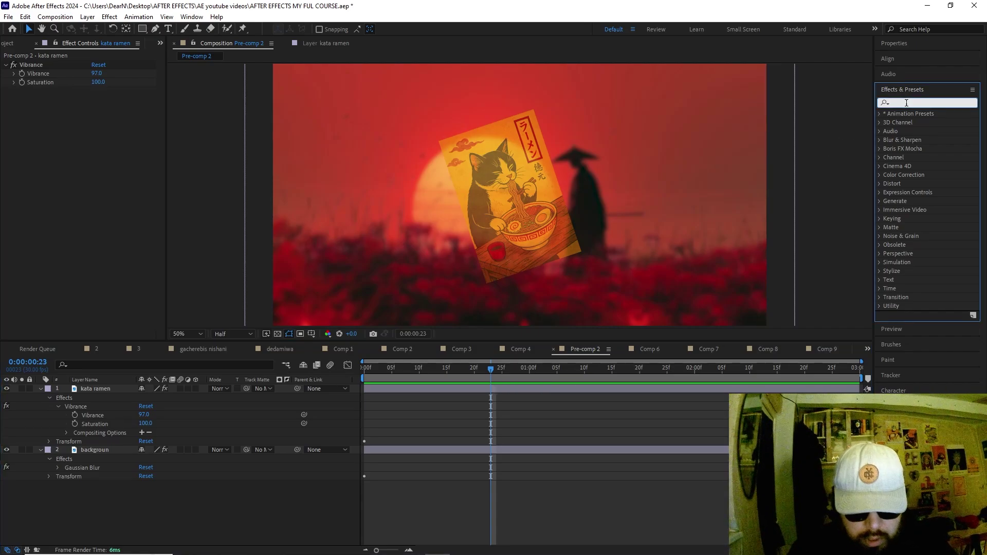
text(light swee)
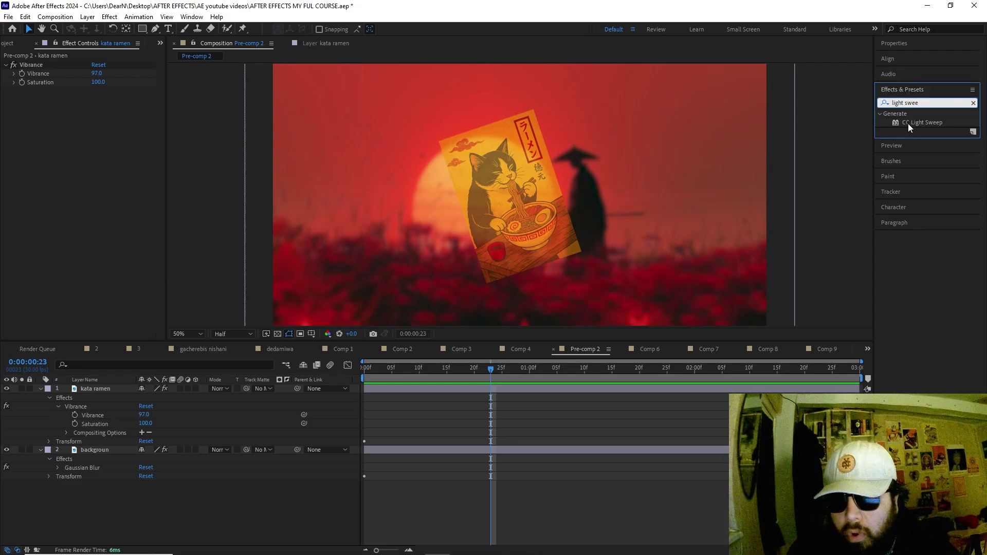
drag(920, 123, 535, 387)
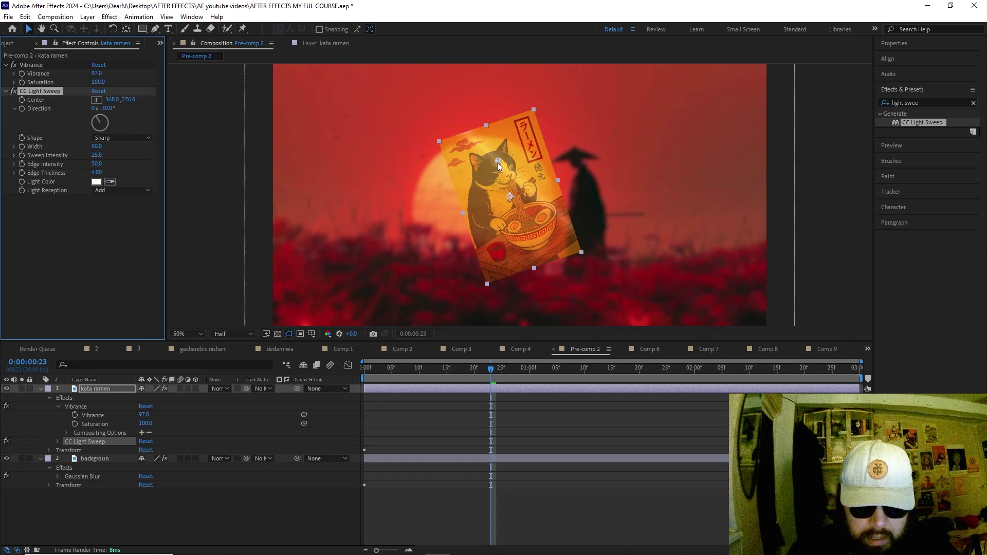
- At 0:00:01:09, set the light sweep's center to 716.2, 24.4 and direction to -39°, and expand its properties in the timeline
drag(498, 163, 529, 134)
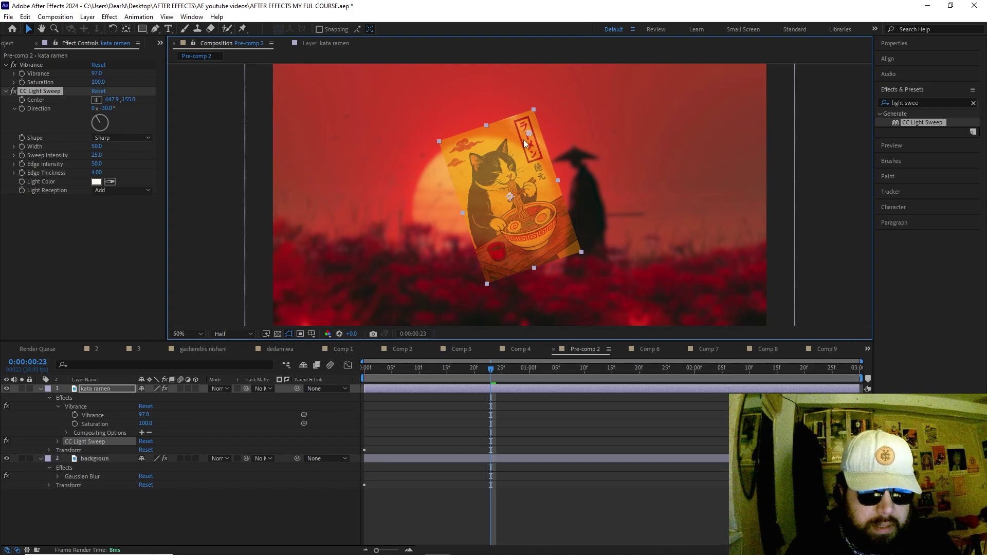
drag(486, 369, 580, 367)
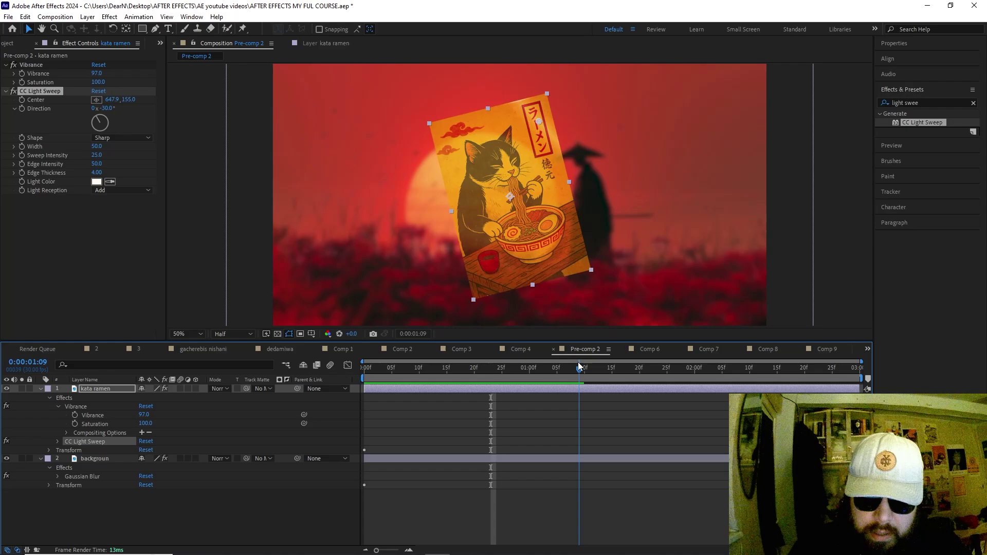
drag(535, 125, 548, 107)
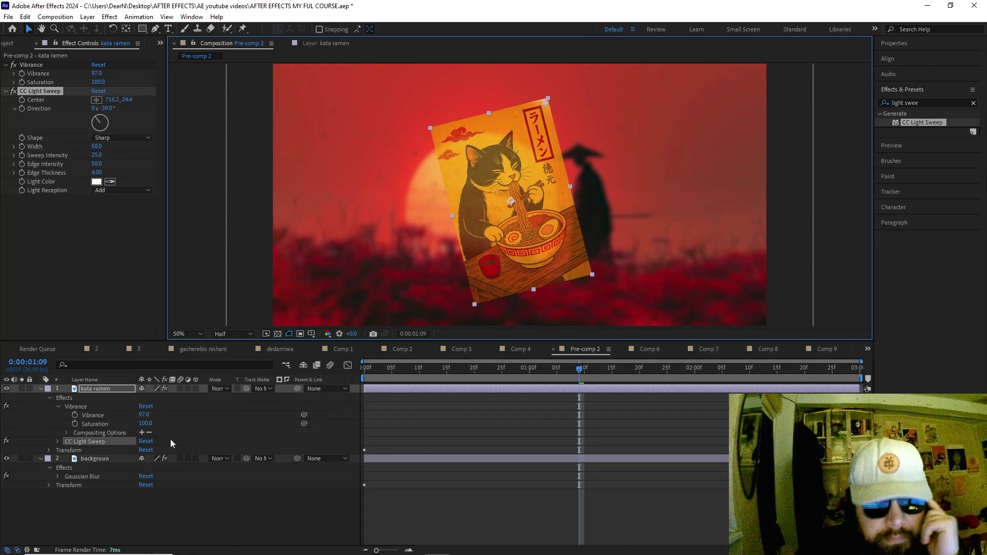
click(57, 441)
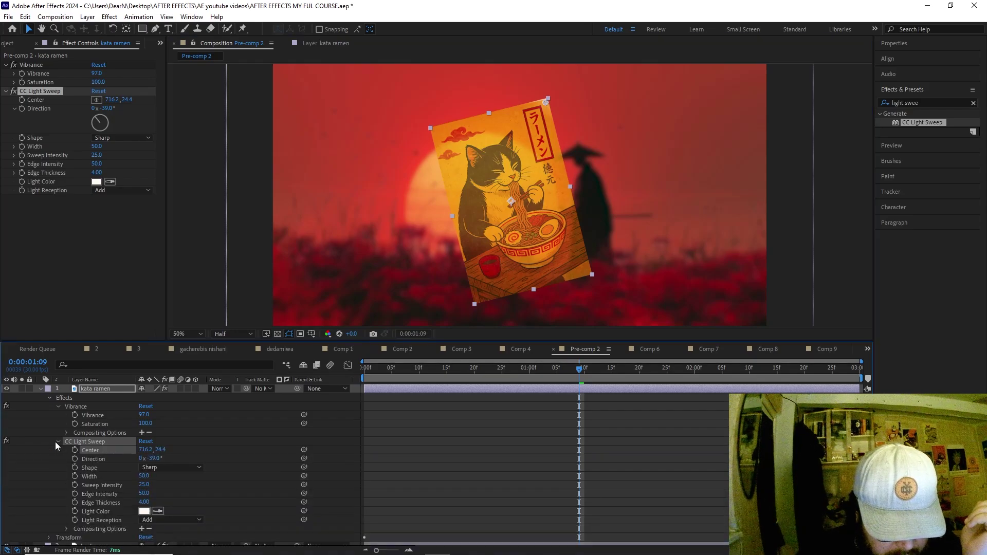
scroll(55, 442, down, 1)
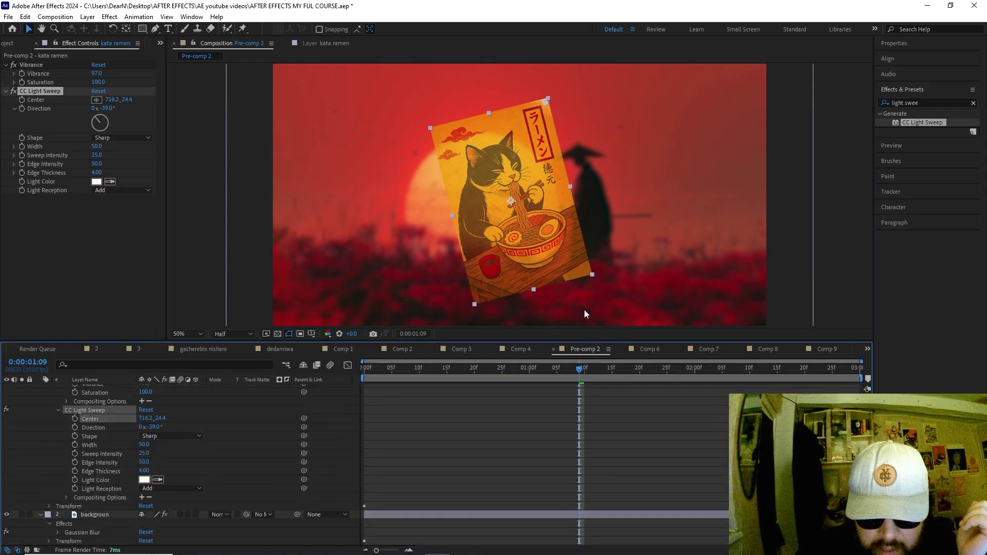
click(75, 427)
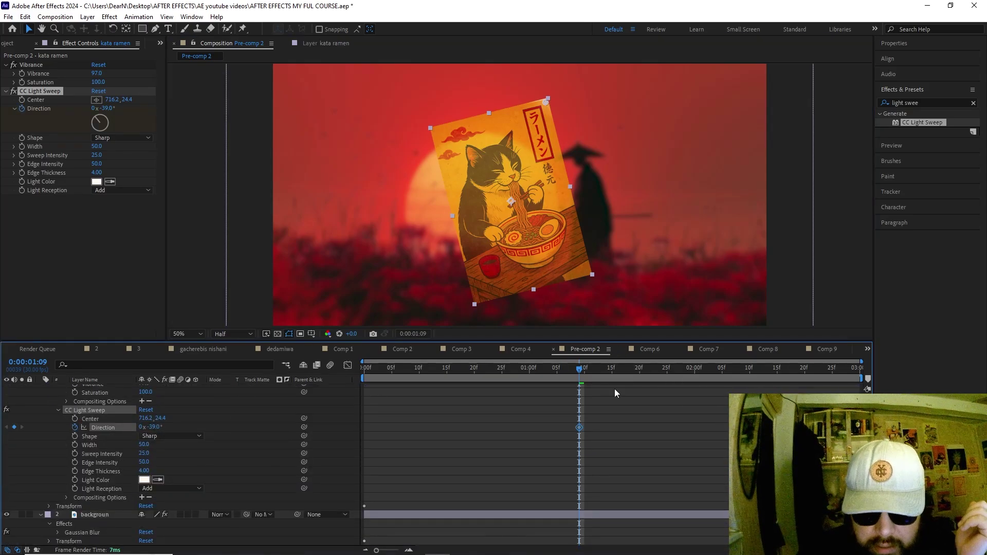
drag(590, 373, 684, 368)
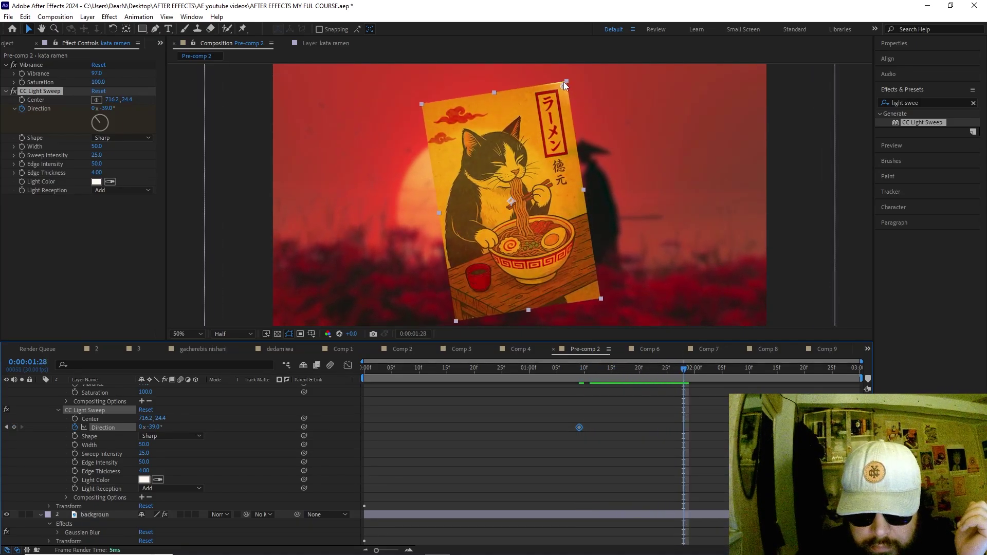
drag(563, 88, 452, 325)
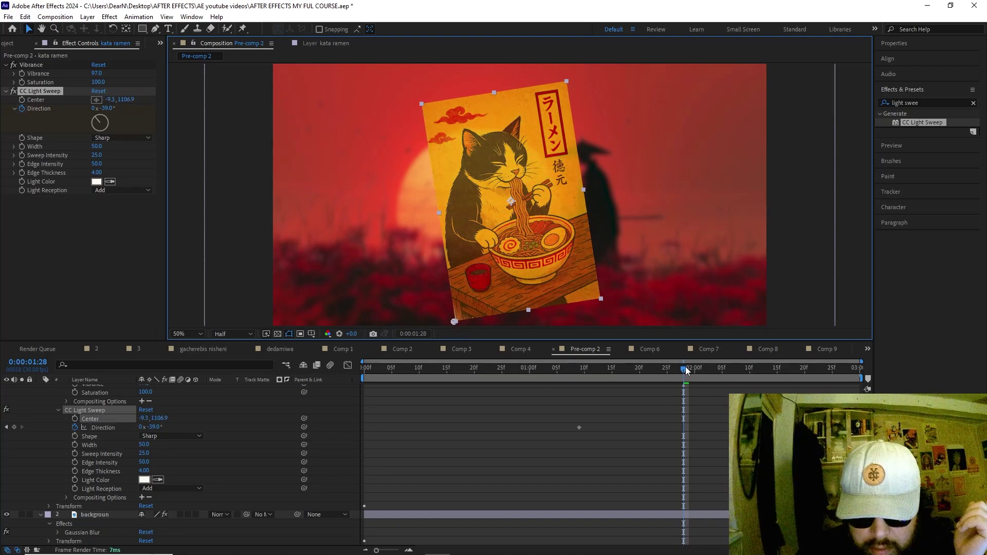
- Keyframe the light sweep's Center from 716.2, 24.4 at 0:00:01:09 to 1.9, 1119.0 at 0:00:01:28, crossing the poster diagonally
drag(686, 370, 580, 370)
drag(478, 299, 546, 103)
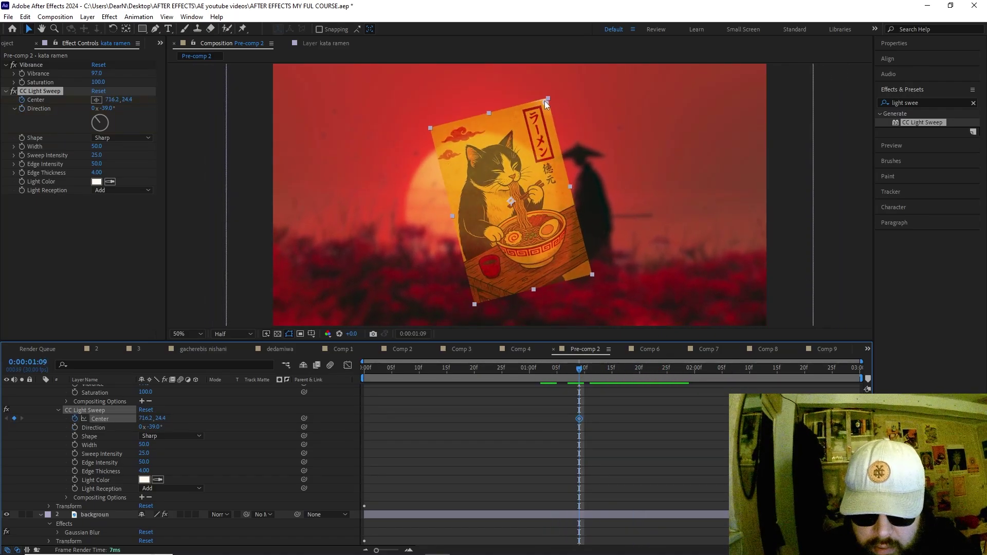
key(space)
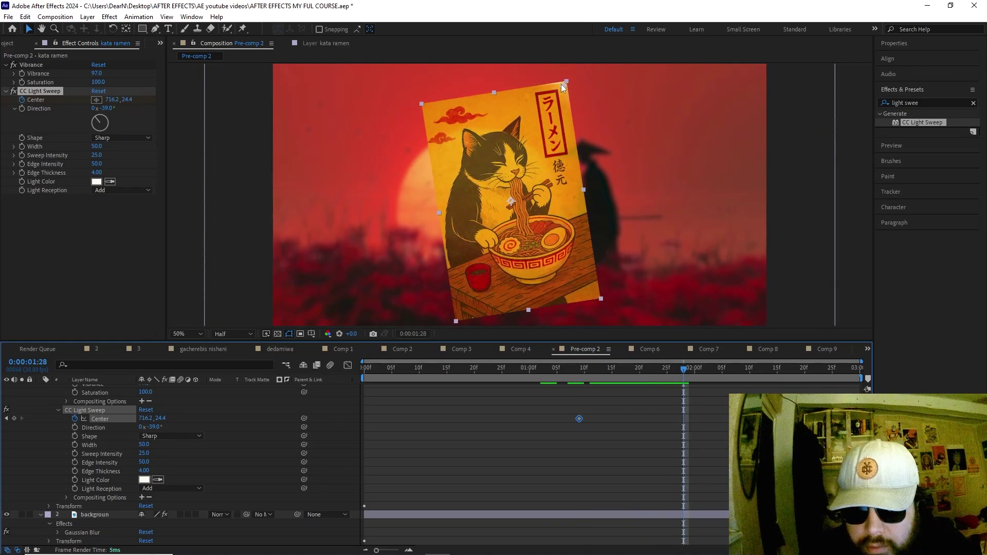
drag(561, 86, 453, 325)
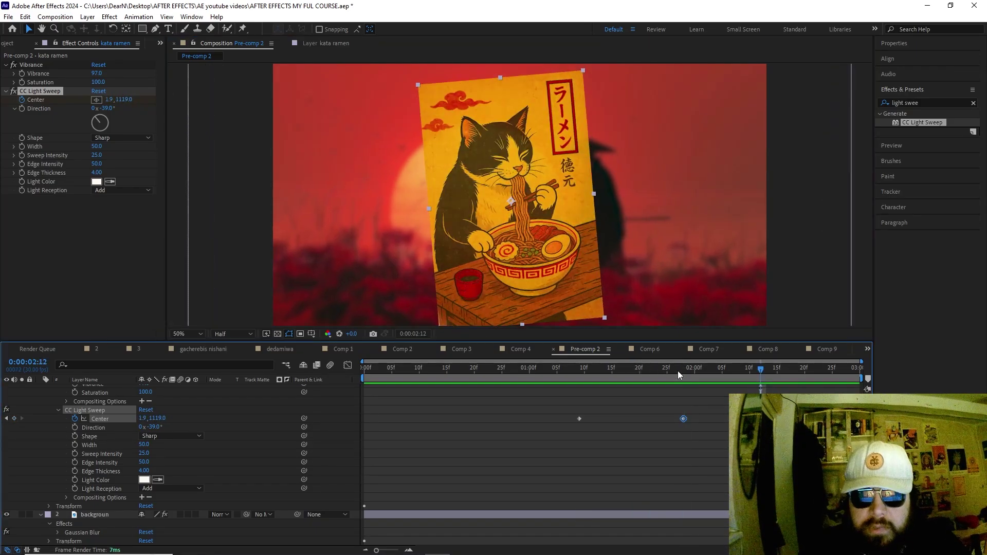
- Apply Easy Ease to both Center keyframes of the light sweep
drag(678, 372, 617, 371)
drag(728, 408, 563, 437)
right_click(576, 421)
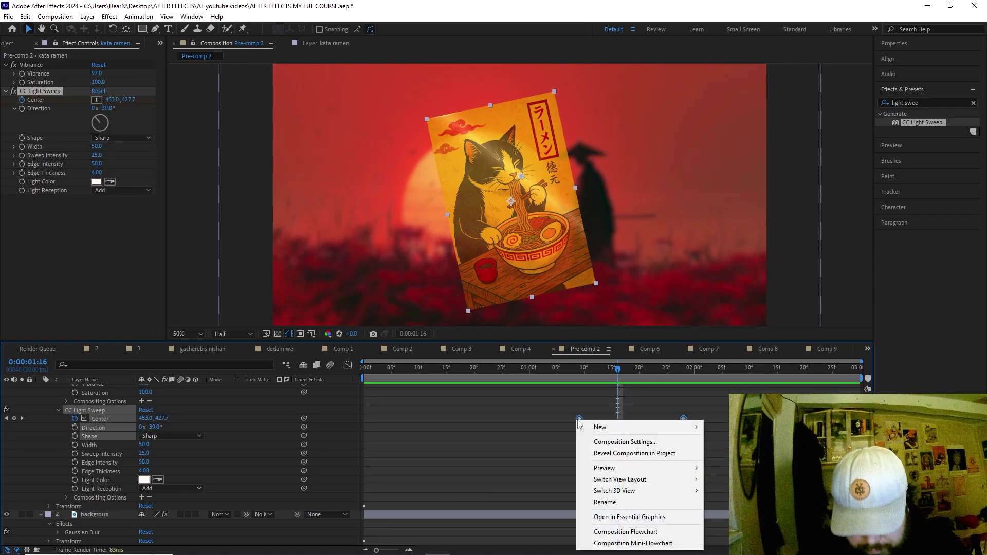
right_click(580, 419)
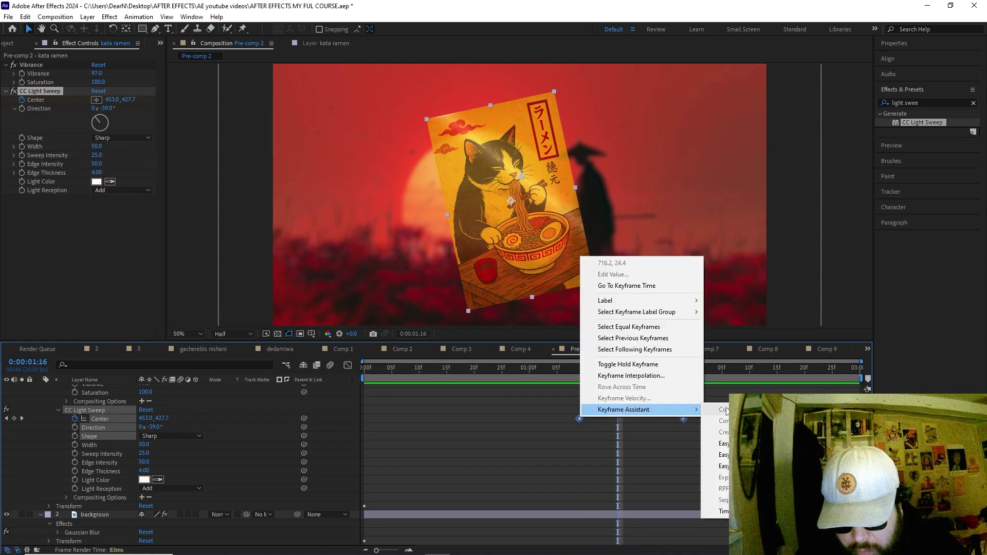
click(718, 435)
- Slow the sweep by moving its second Center keyframe past 0:00:02:00, and play back the animation
click(558, 367)
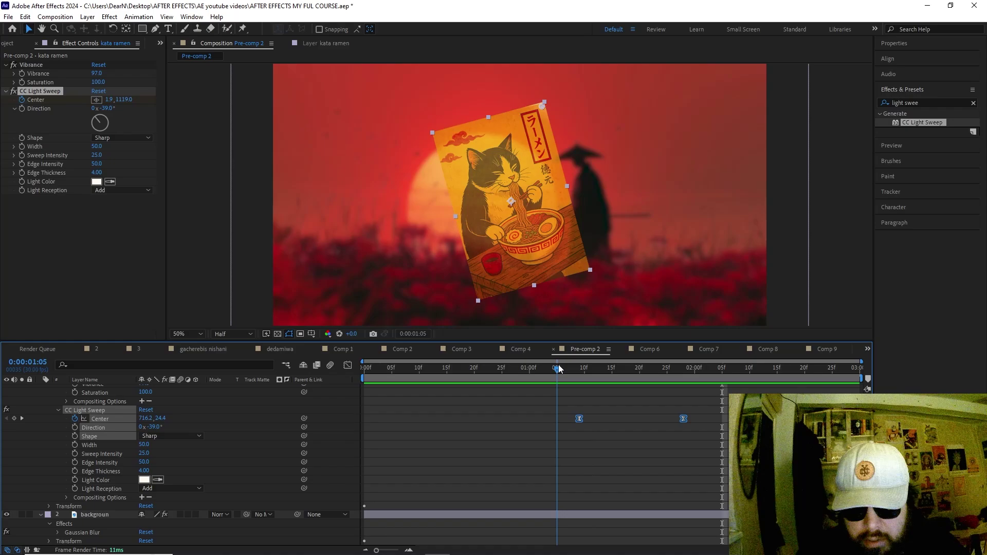
click(683, 419)
key(Delete)
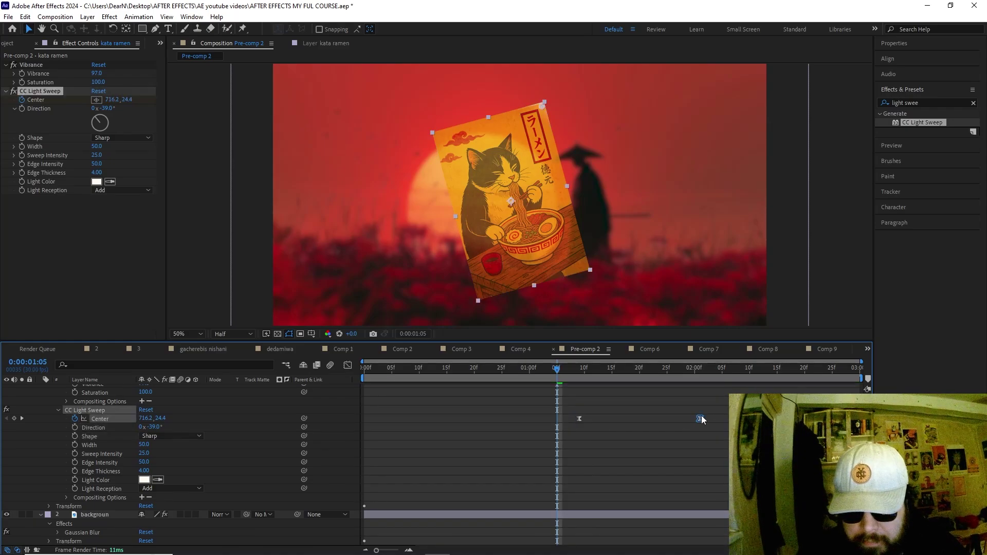
key(space)
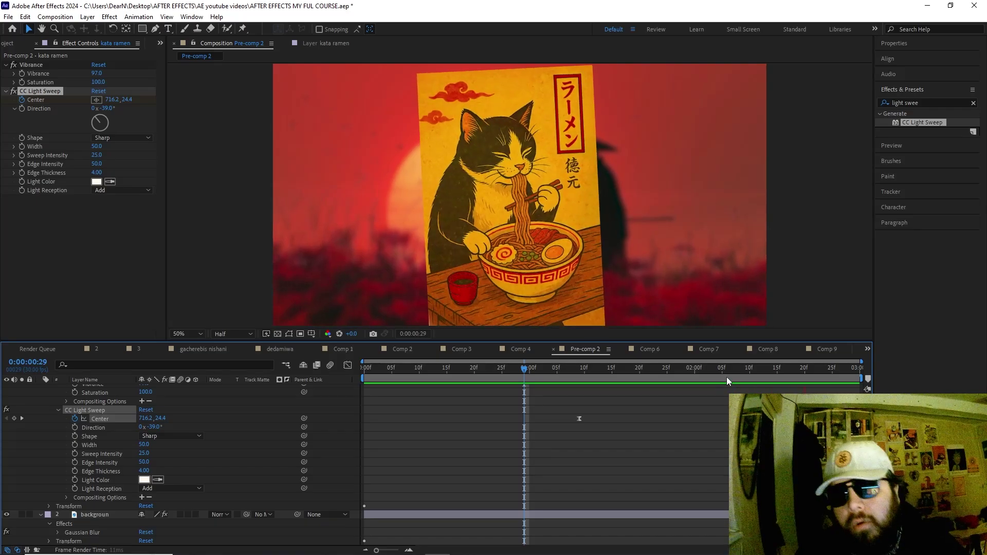
- Scrub through the sweep to 0:00:01:23 and set its Sweep Intensity to 52.0
click(673, 371)
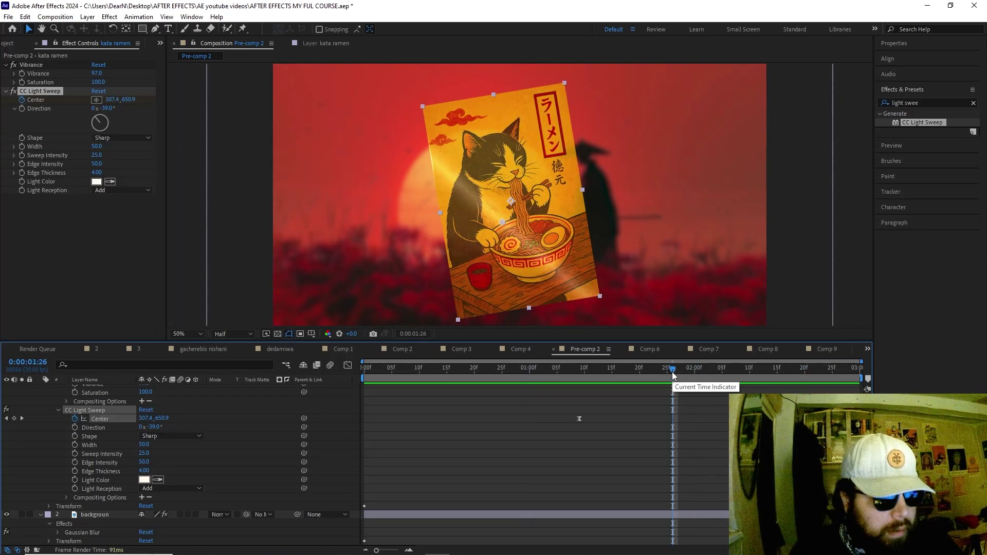
drag(590, 368, 567, 369)
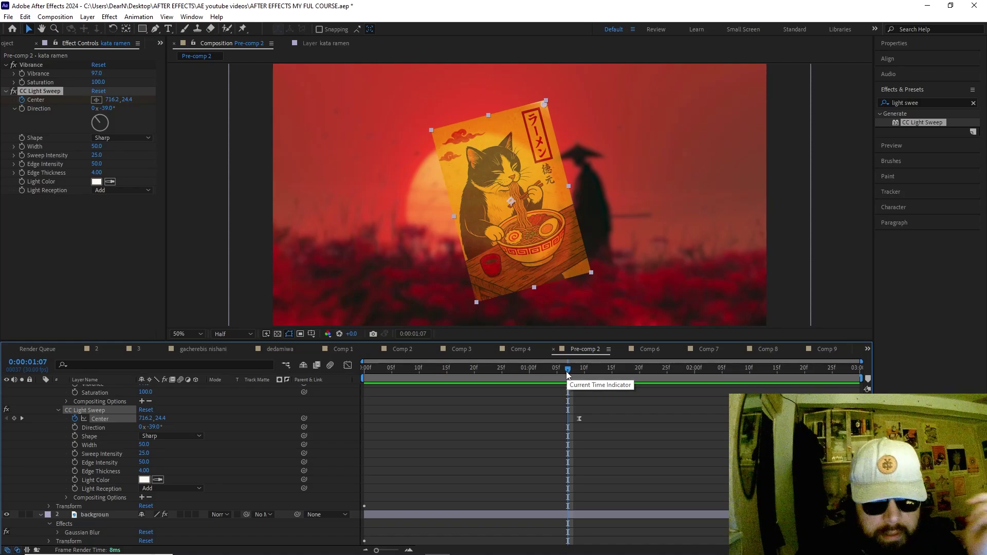
drag(568, 368, 655, 370)
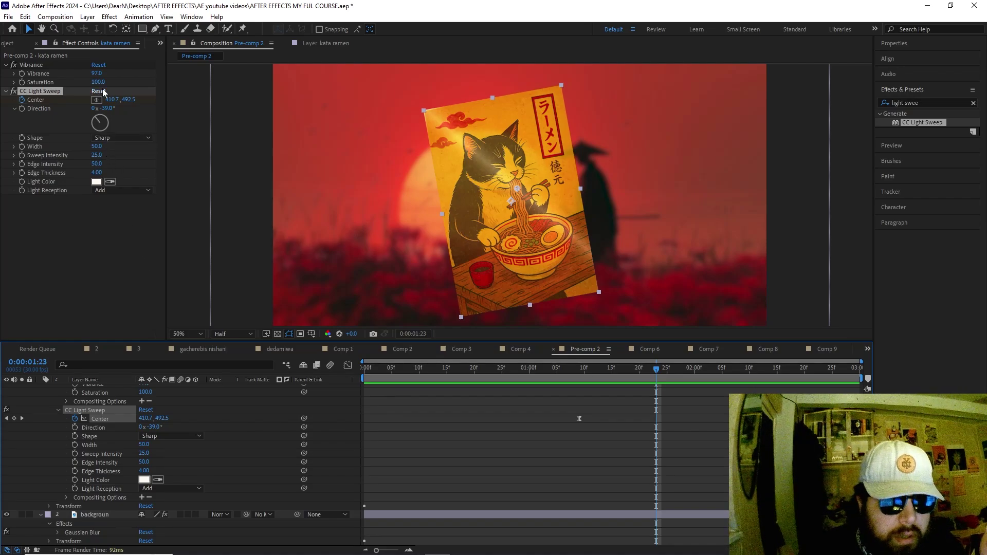
mouse_move(96, 164)
mouse_down()
mouse_move(78, 168)
mouse_move(138, 152)
mouse_move(108, 152)
mouse_up()
key(ctrl+z)
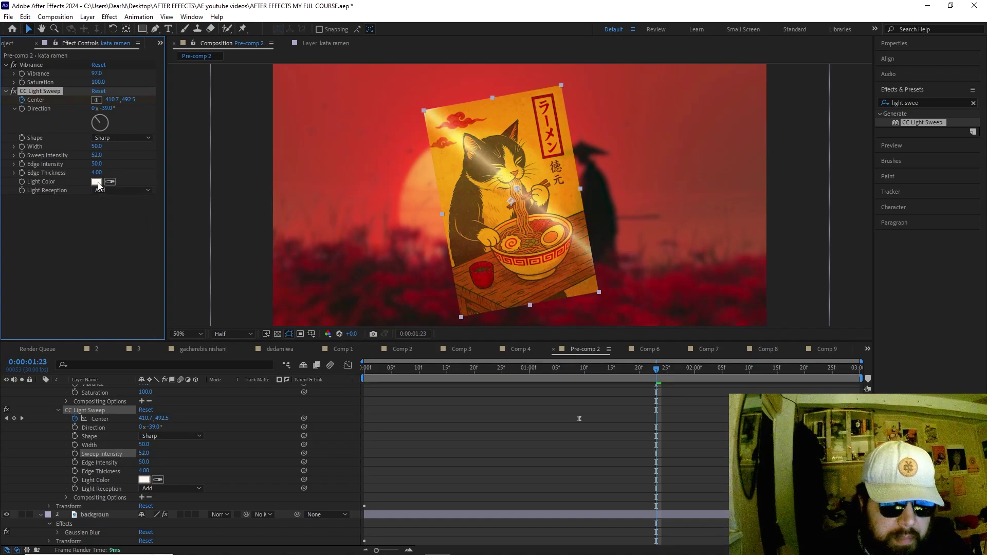
- Sample the poster's orange-yellow as the sweep's Light Color and set its Width to 73.0
click(110, 182)
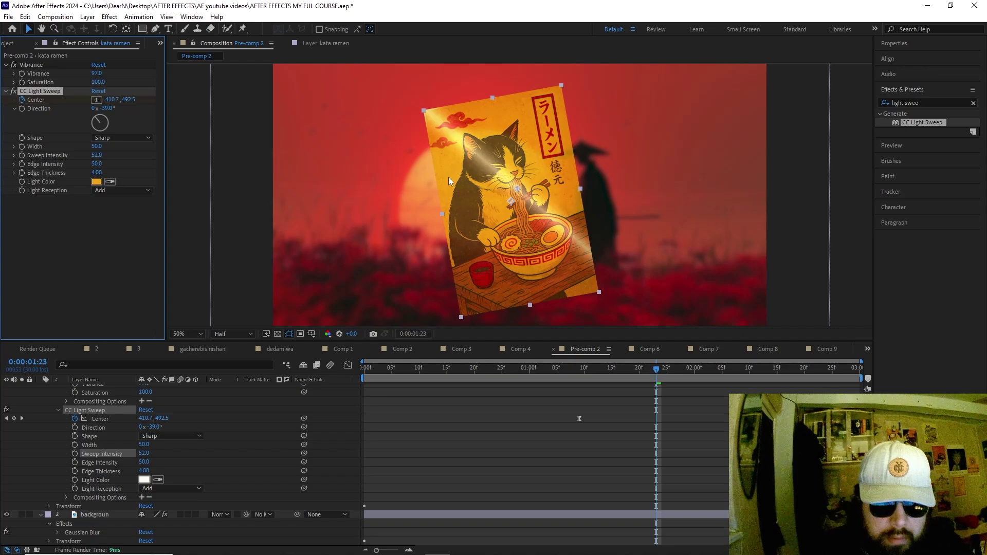
click(451, 180)
drag(95, 146, 108, 146)
- Play back the light sweep from just before its first keyframe to check how it crosses the poster
drag(578, 372, 545, 376)
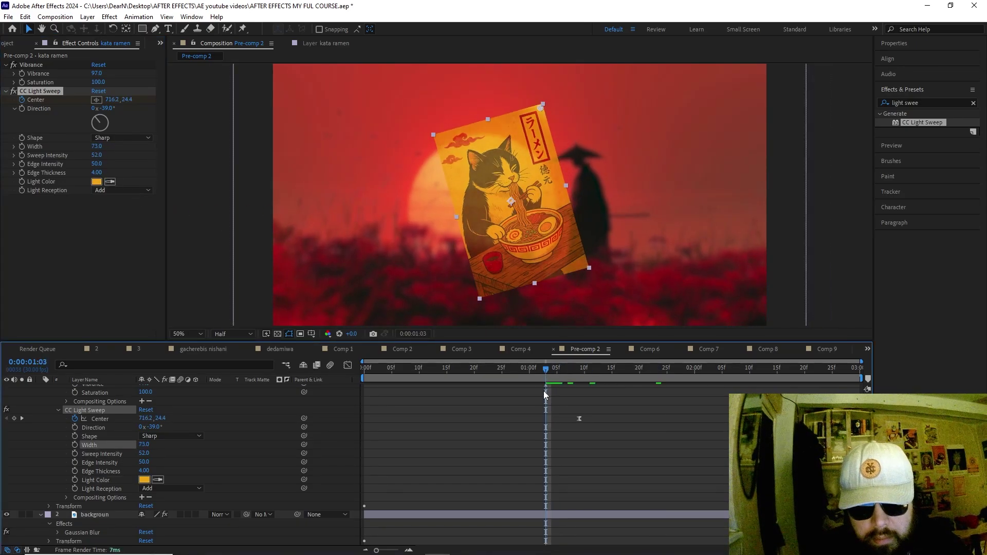
key(space)
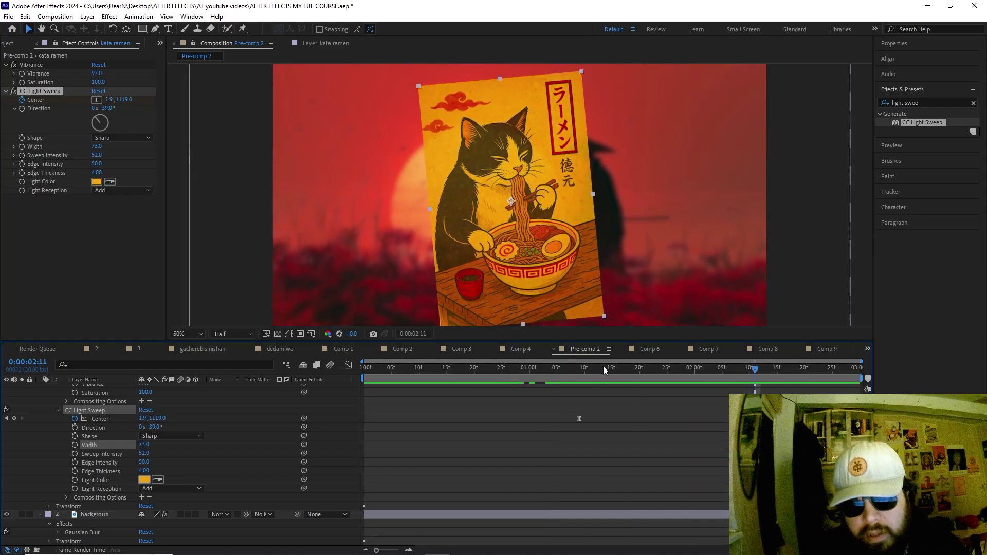
click(576, 367)
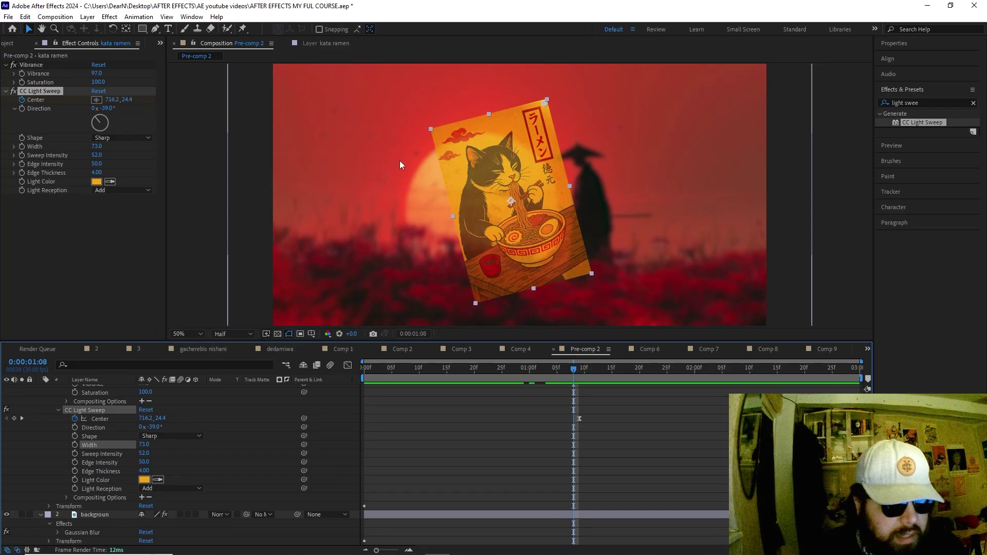
click(581, 368)
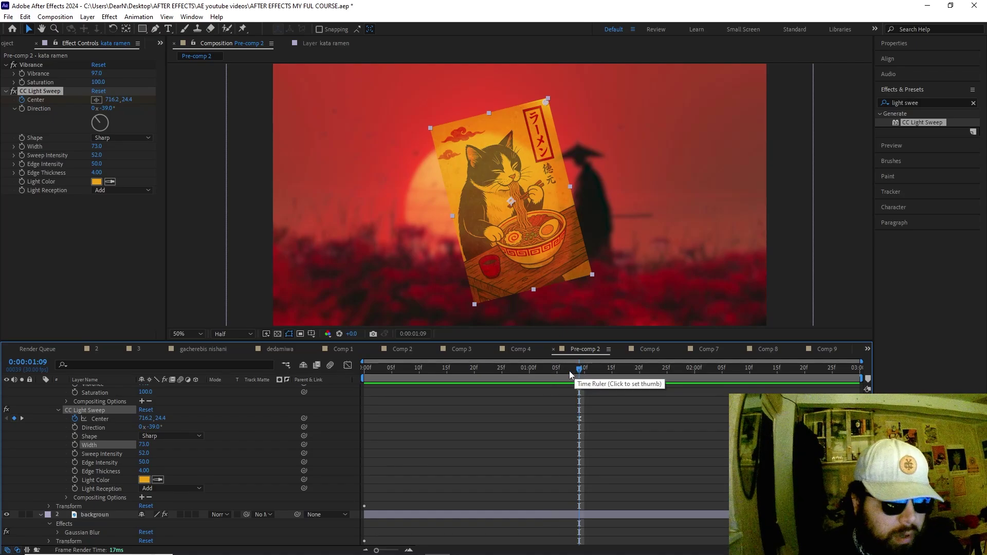
click(558, 369)
key(space)
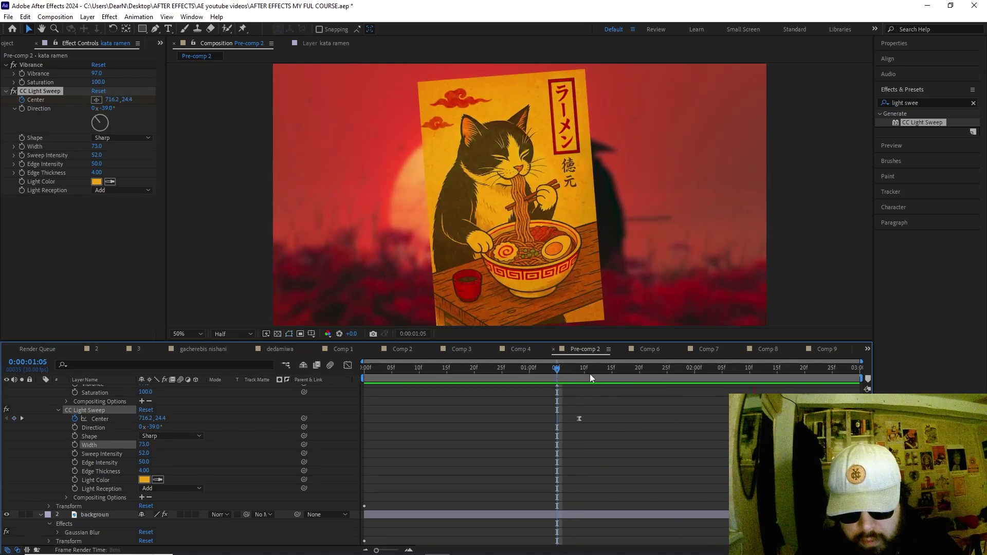
click(540, 369)
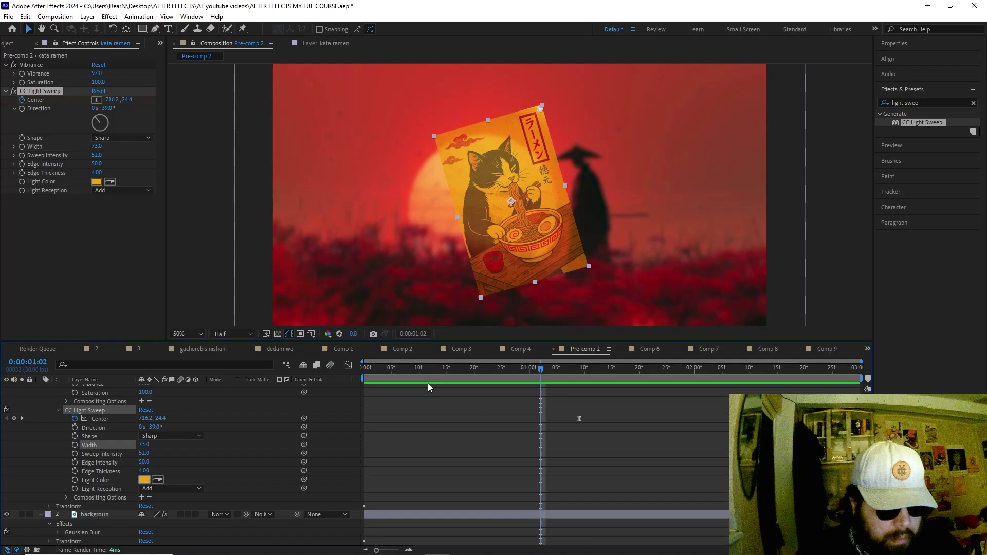
- Collapse the layer properties, then add Shiny-Ding-Sound-Effect.mp3 beneath the backgroun layer with its audio waveform displayed
scroll(216, 438, up, 2)
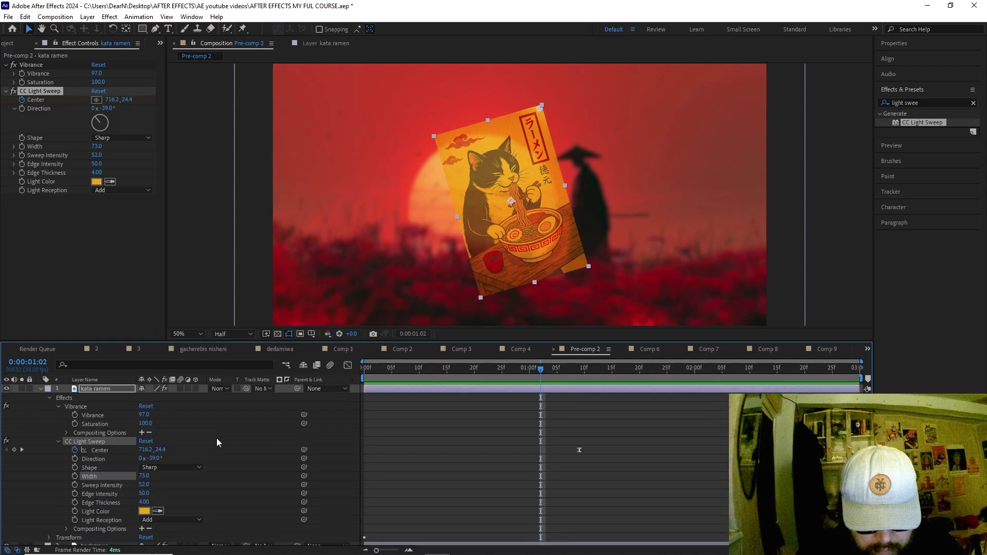
key(u)
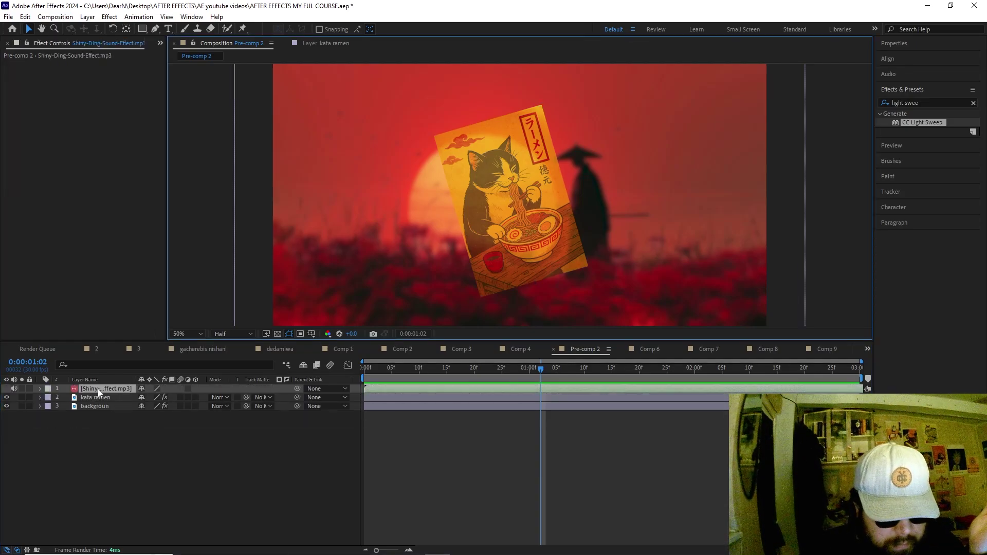
drag(74, 390, 454, 414)
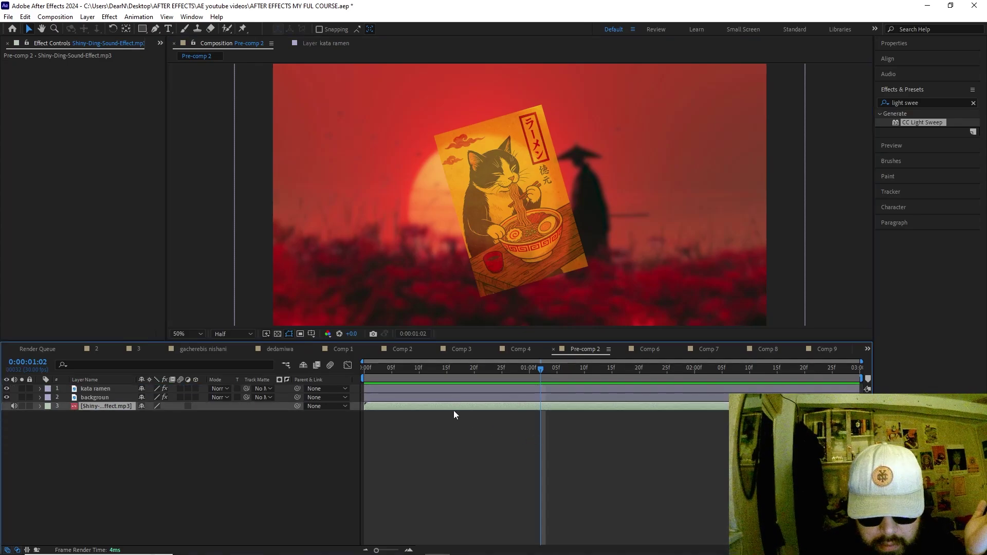
key(l)
key(l)
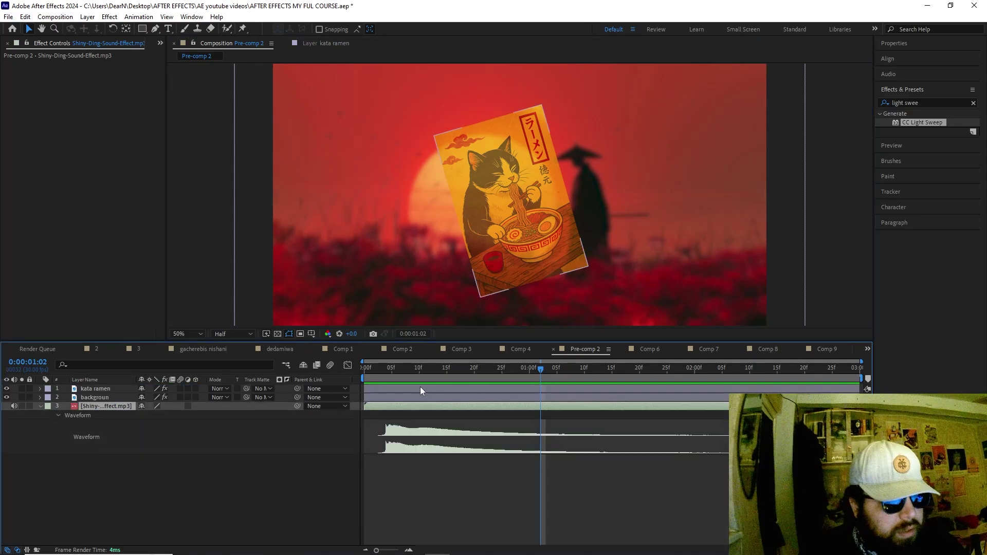
- Shift the Shiny-Ding sound layer so its ding starts at about 0:00:01:14, and play it back with the sweep
drag(414, 366, 607, 368)
drag(391, 405, 608, 409)
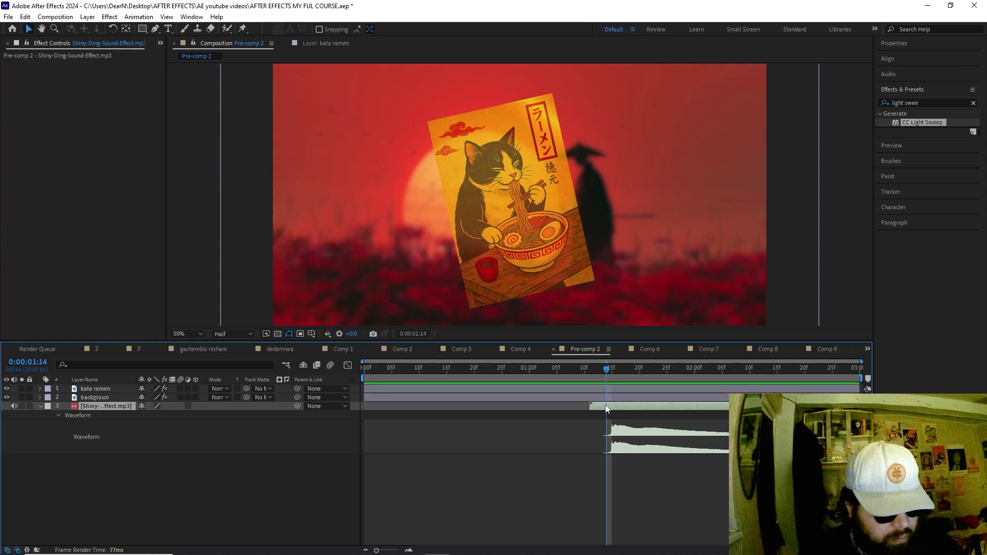
click(562, 368)
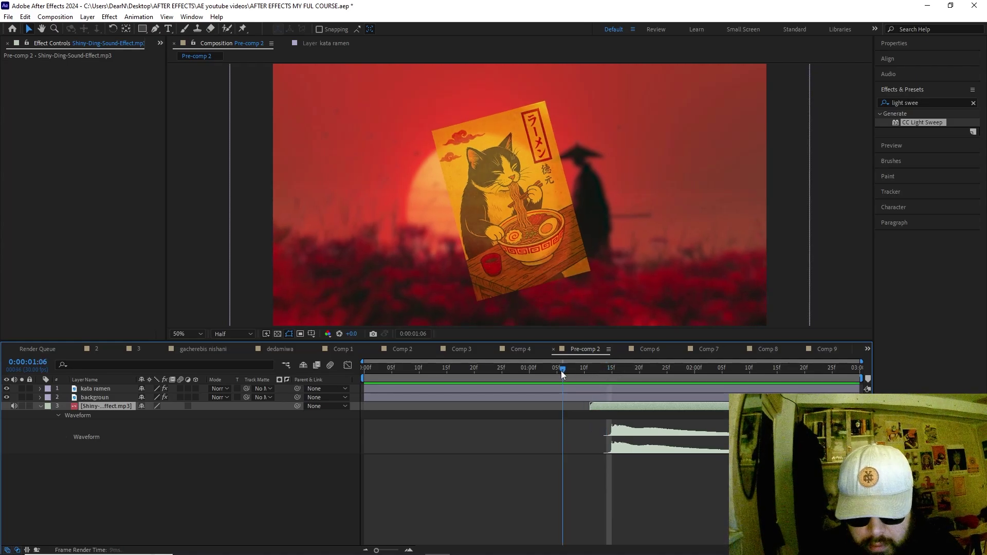
drag(561, 368, 535, 371)
key(space)
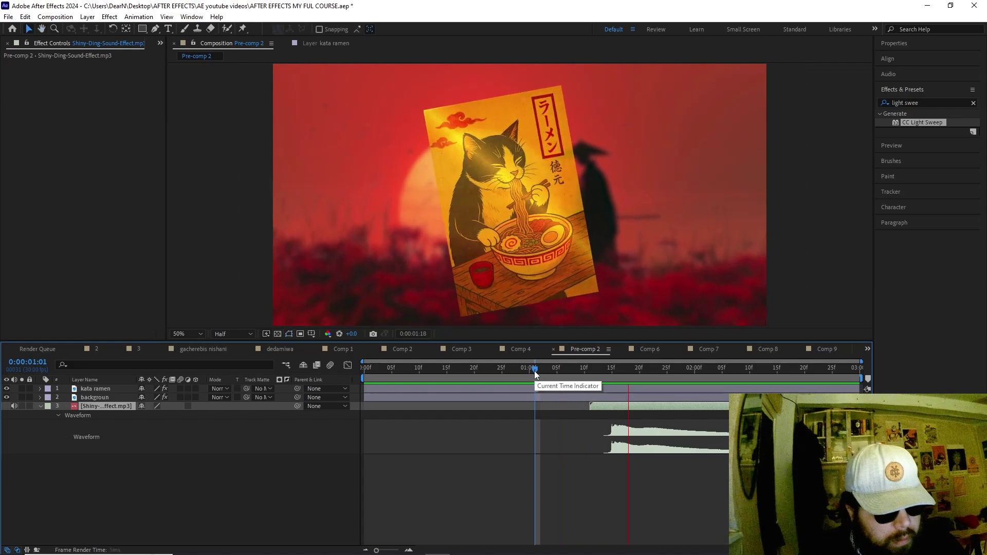
- Replay and scrub the section around 0:00:01:00 to 0:00:01:10 to check the ding's timing against the light sweep
click(556, 367)
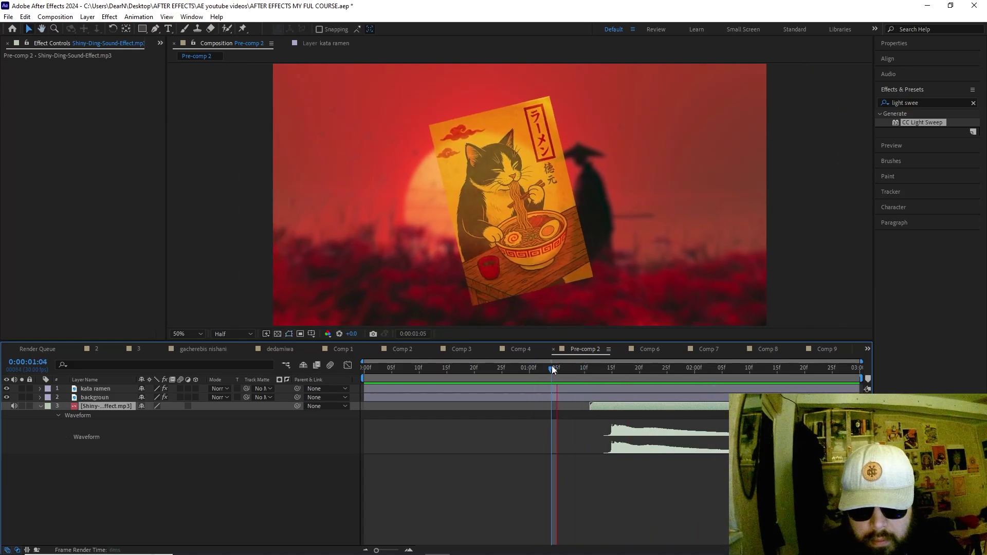
key(space)
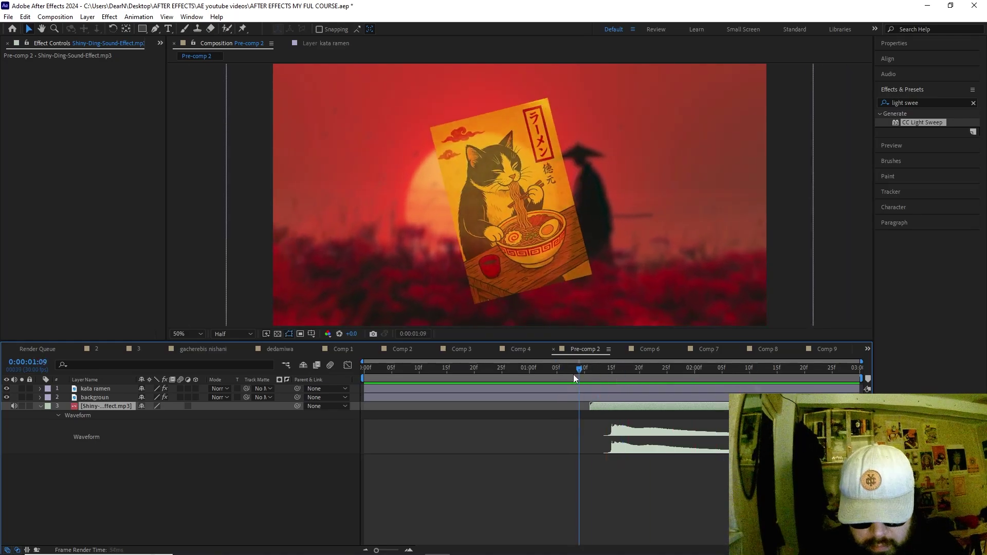
click(564, 374)
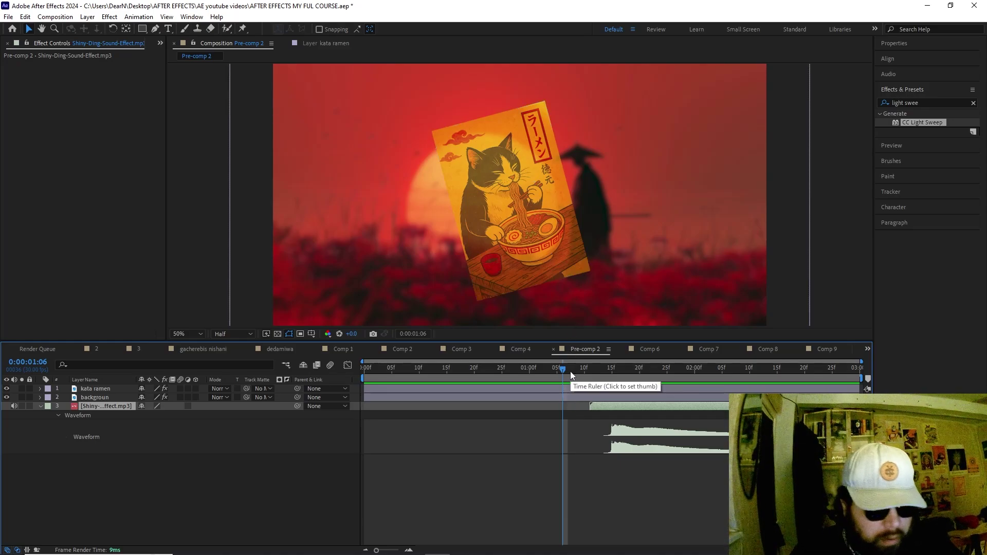
drag(572, 369, 527, 363)
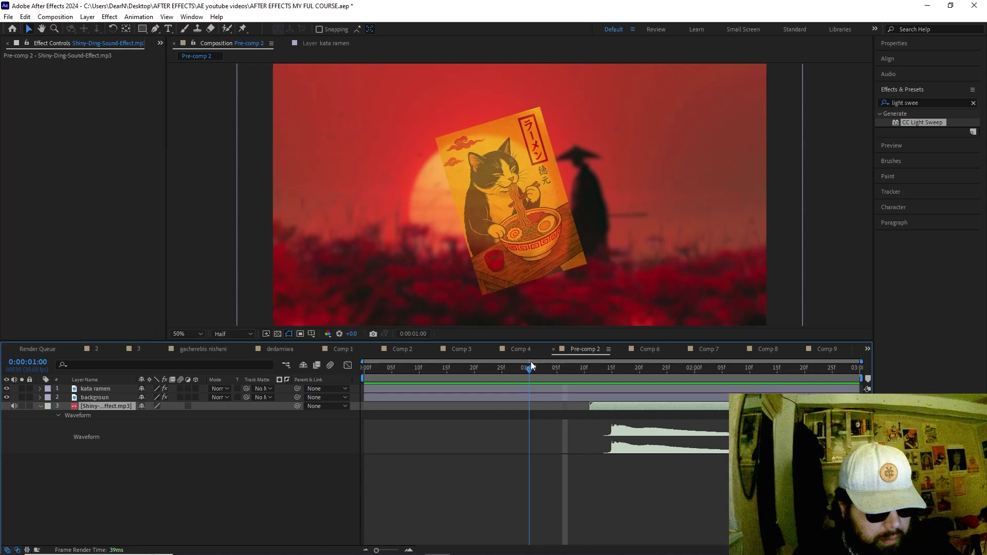
key(space)
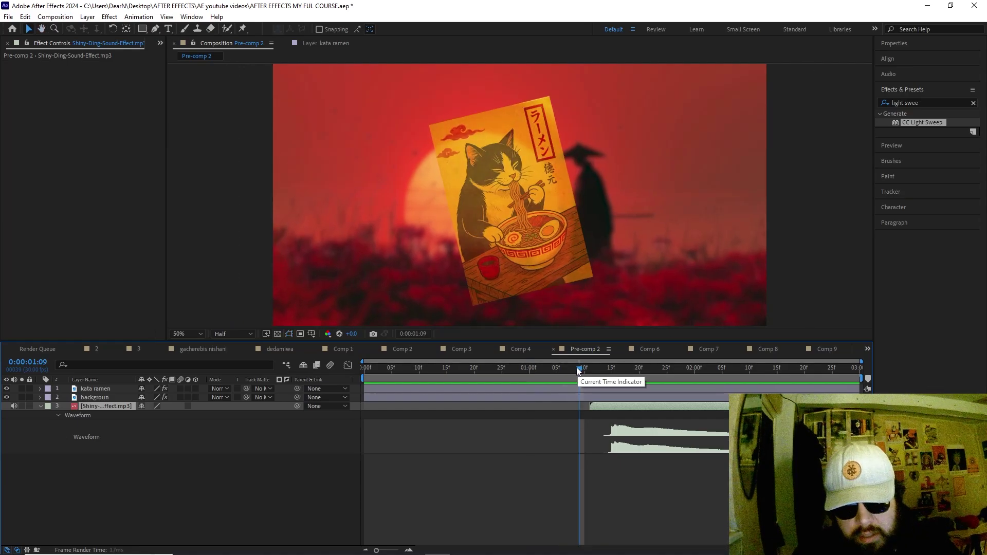
click(585, 372)
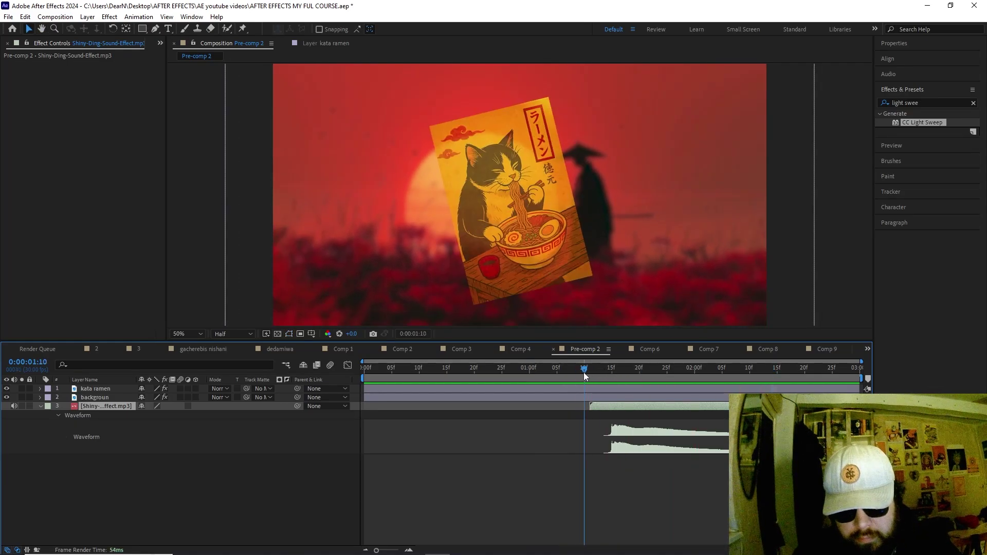
- Reveal kata ramen's effect keyframes, move the sweep's last Center keyframe to about 0:00:01:16, and preview the result
click(382, 397)
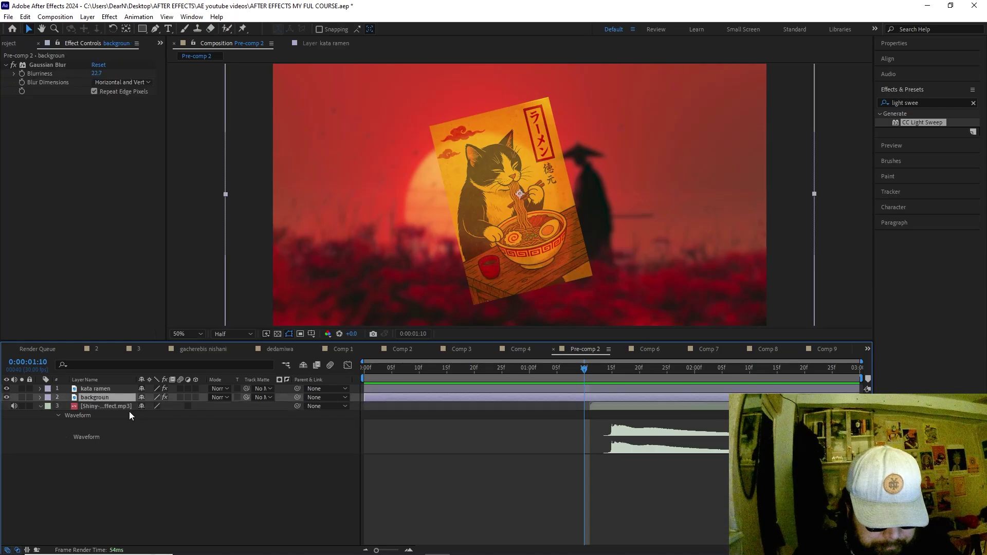
click(40, 389)
click(617, 450)
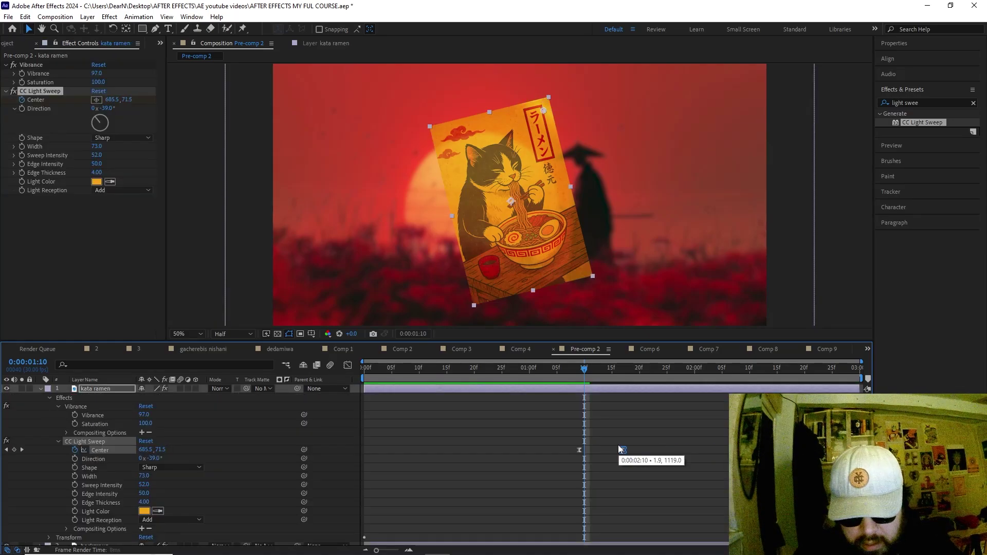
click(507, 368)
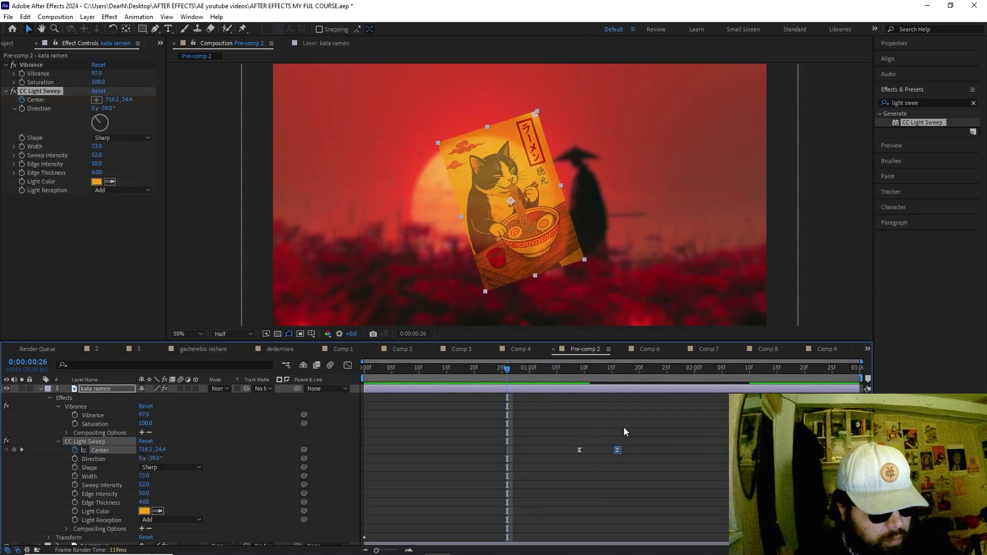
key(space)
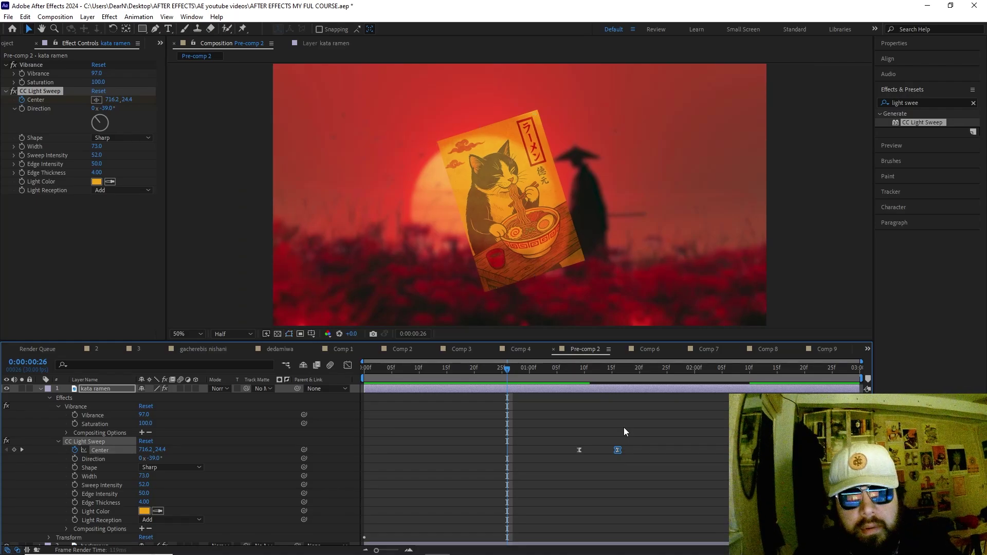
- Move the sweep's last Center keyframe to 0:00:01:24, play it back, and collapse the kata ramen layer
drag(620, 449, 662, 449)
click(541, 369)
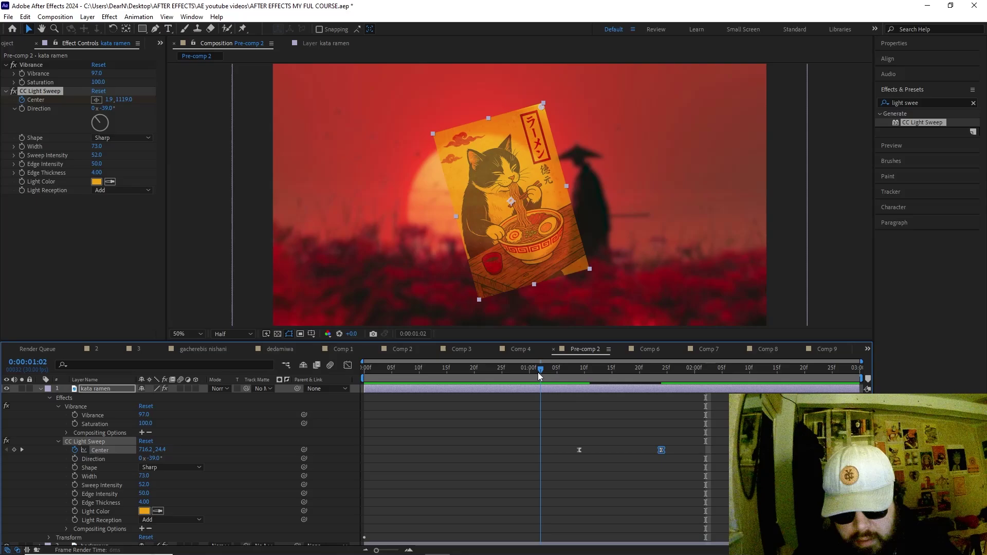
key(space)
key(space)
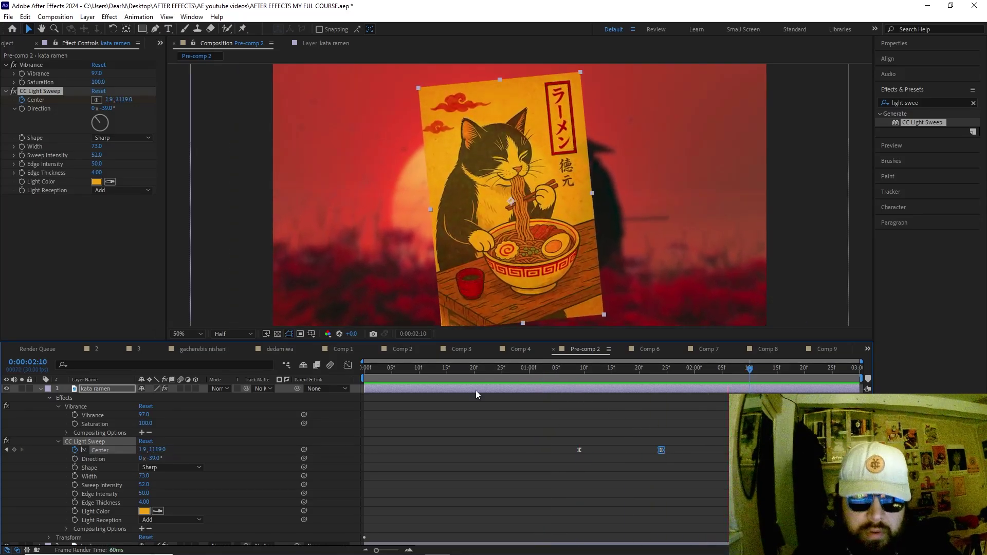
click(41, 388)
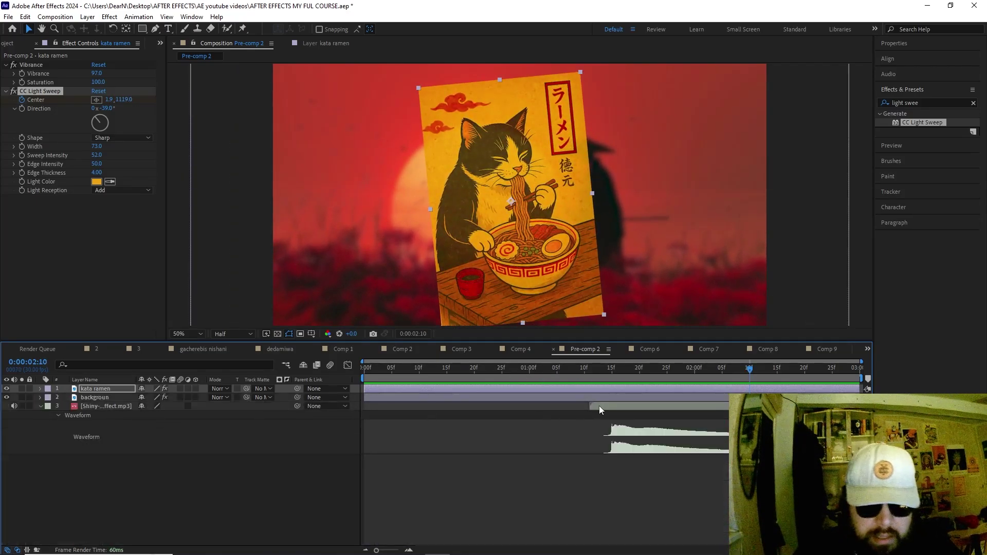
- At 0:00:01:24, apply the Lens Flare effect to the kata ramen layer and move its flare beside the cat's eye
click(663, 369)
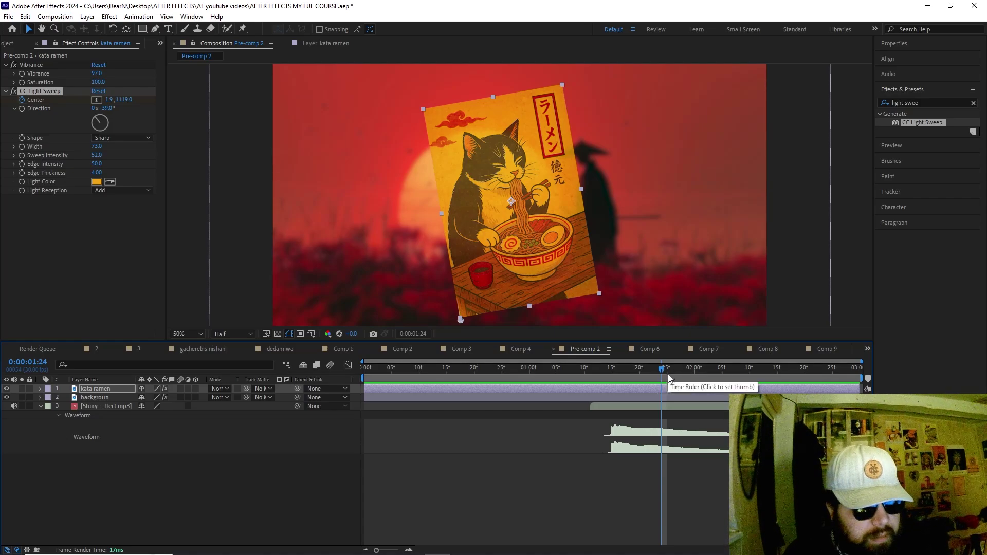
drag(915, 122, 646, 239)
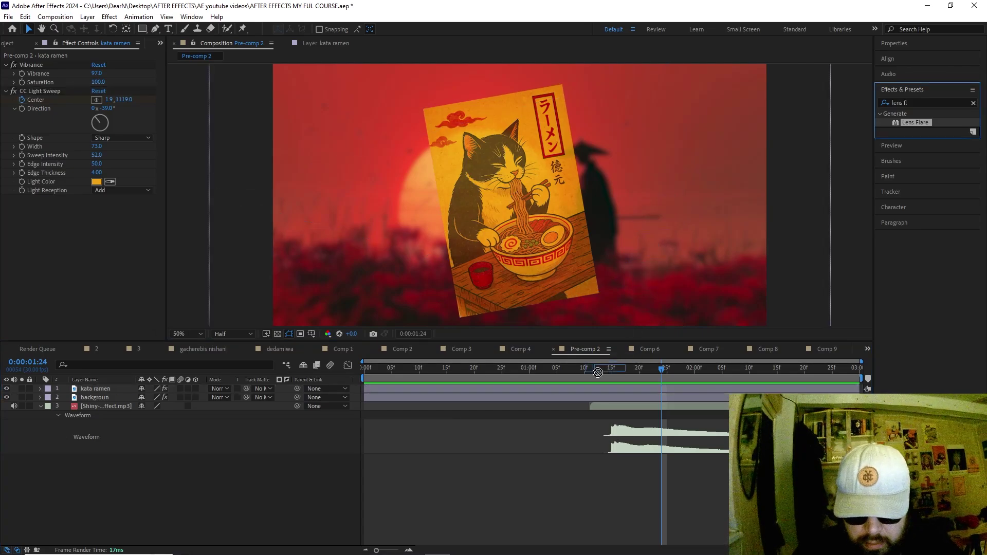
click(563, 391)
drag(494, 183, 525, 161)
scroll(508, 204, up, 1)
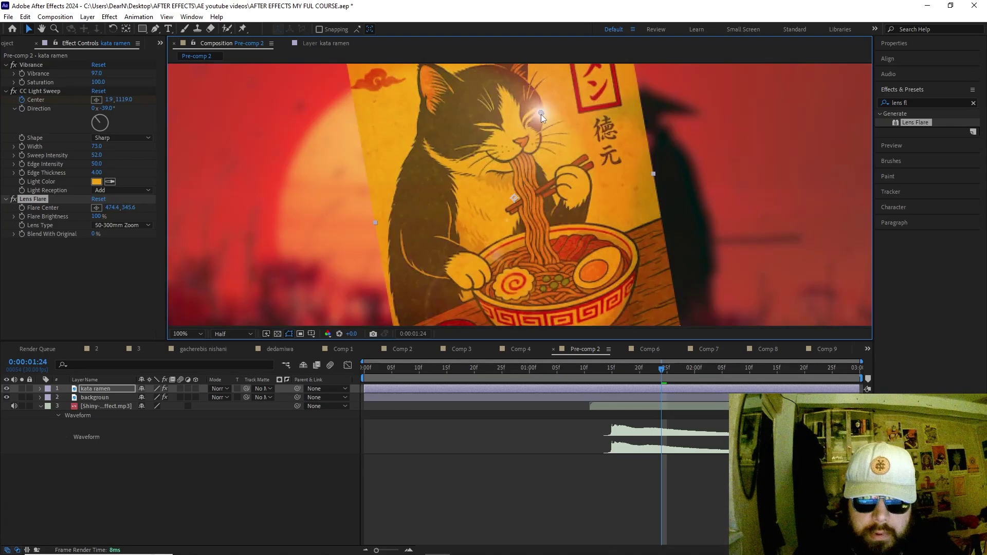
- Try the flare center beside the poster's lettering and off the poster at about 1058, 349
drag(541, 115, 594, 126)
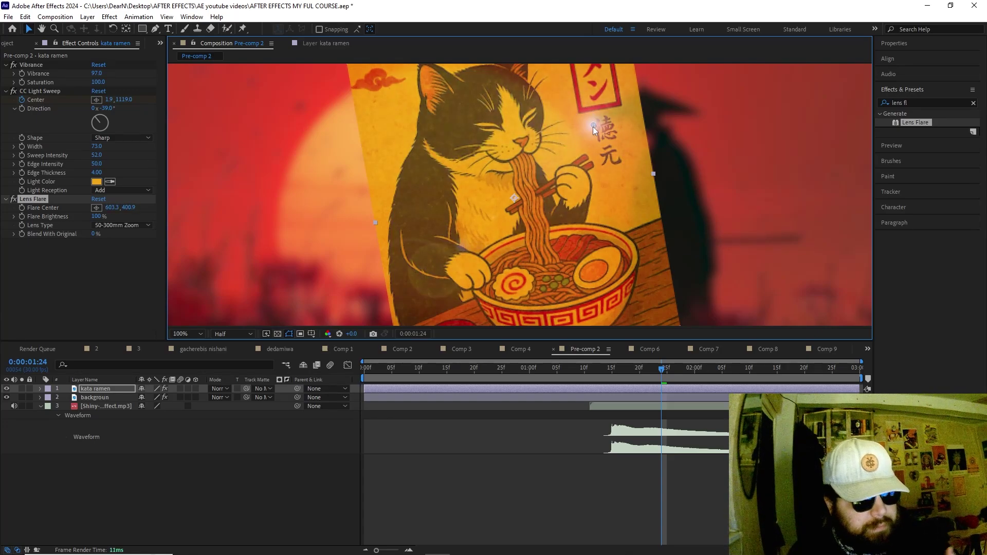
drag(593, 126, 570, 132)
scroll(548, 170, down, 1)
drag(547, 166, 643, 137)
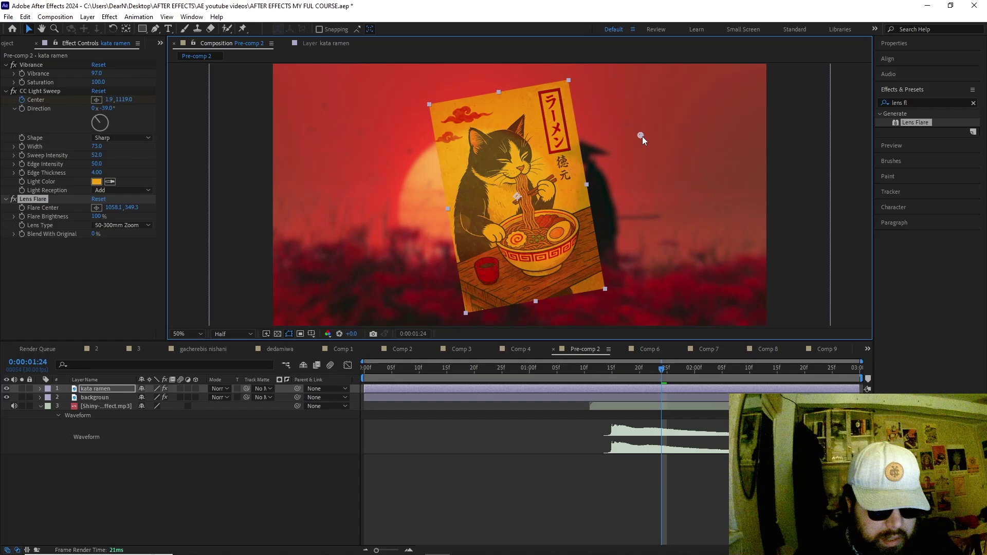
- Set the Lens Flare to 105mm Prime with 134% brightness and center it on the cat's face at about 332, 354
click(124, 225)
click(128, 259)
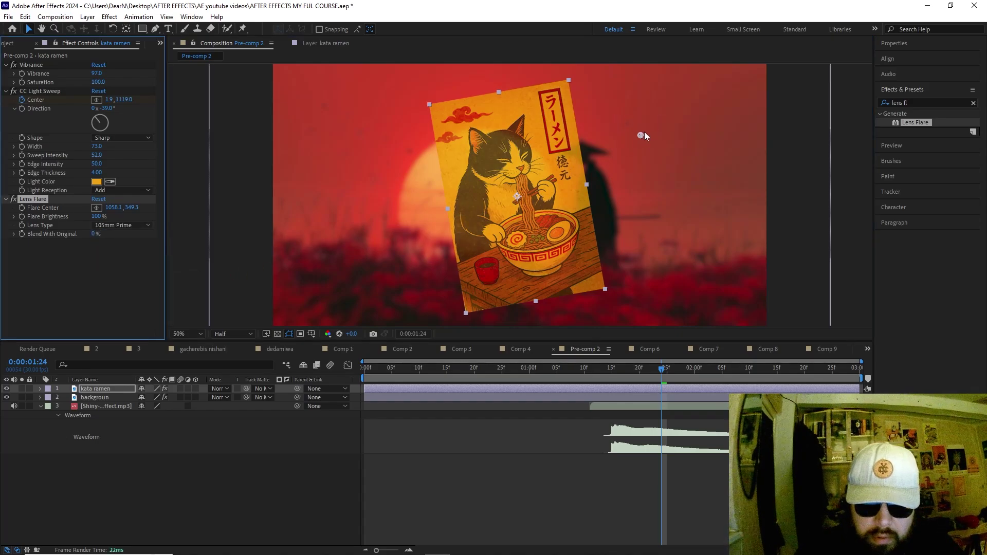
drag(642, 135, 527, 230)
click(17, 243)
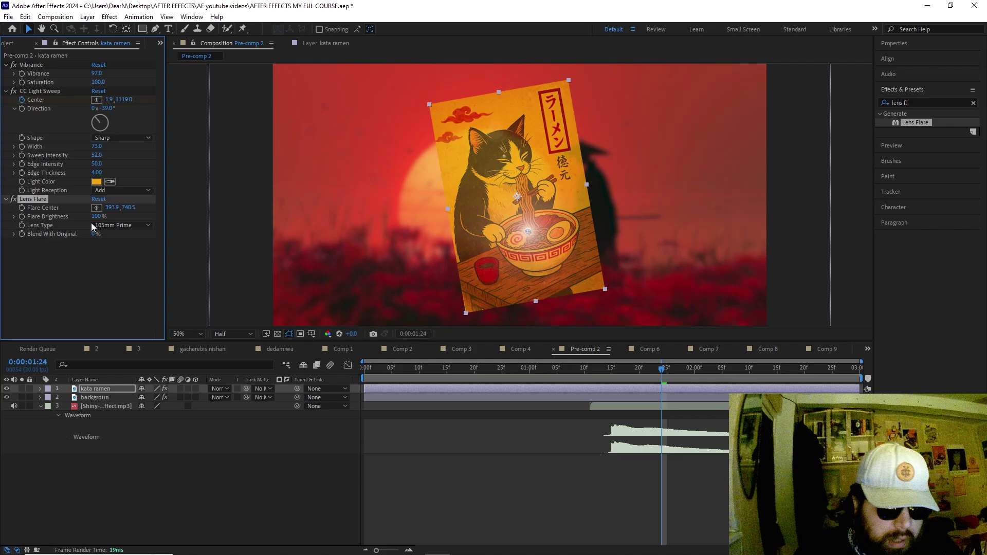
drag(106, 217, 129, 216)
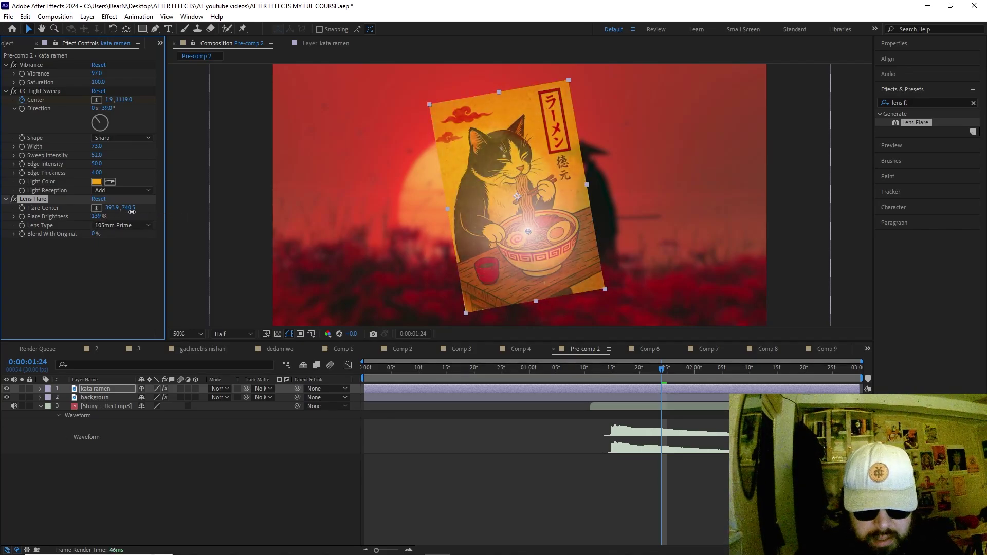
drag(528, 233, 504, 161)
- Find CC Light Rays, apply it to the kata ramen layer, and place its center near the poster's upper lettering
click(918, 101)
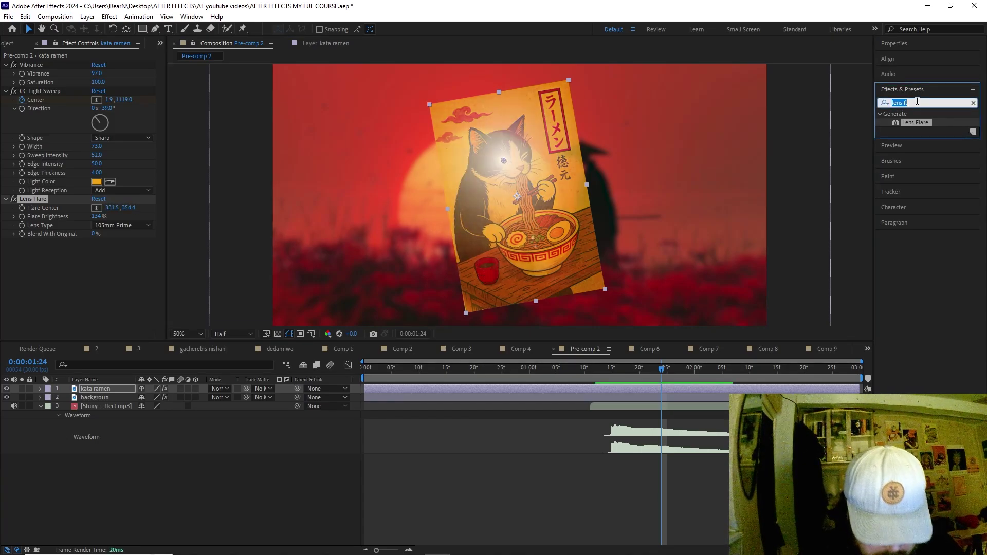
text(light)
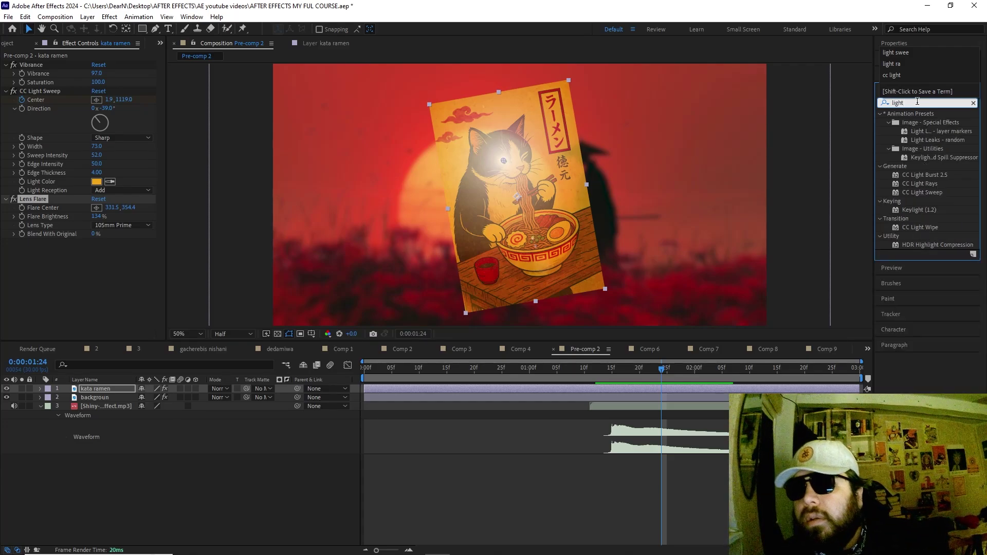
text( ray)
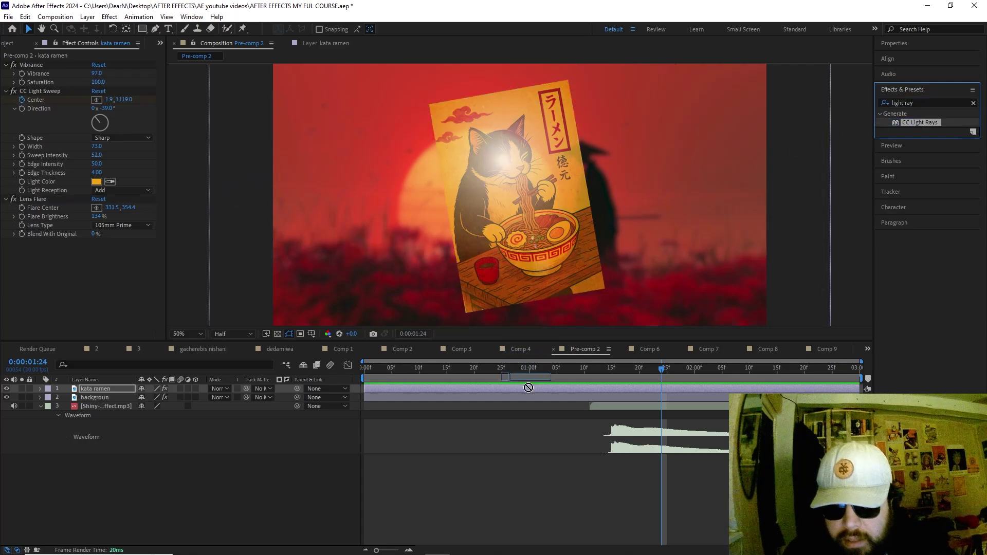
drag(920, 122, 586, 387)
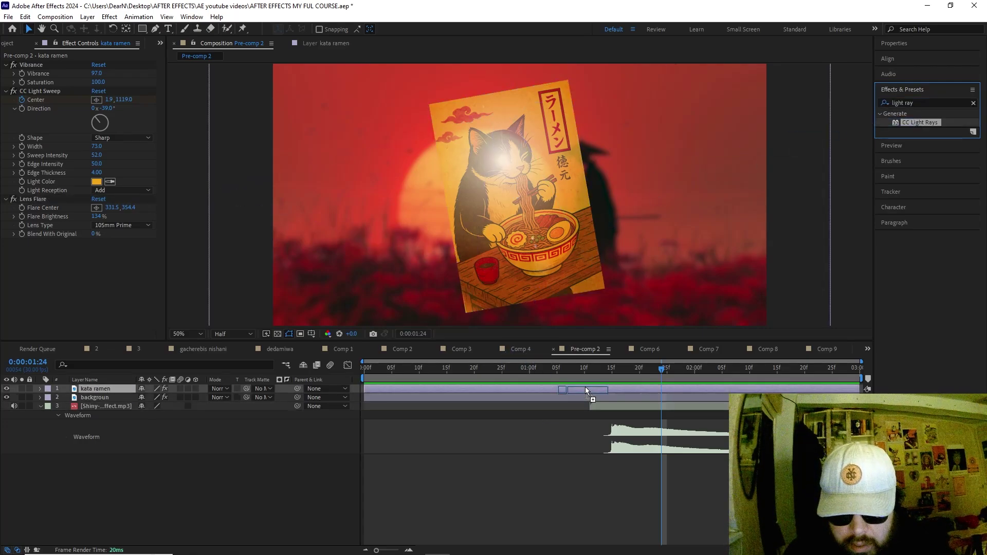
drag(487, 145, 537, 122)
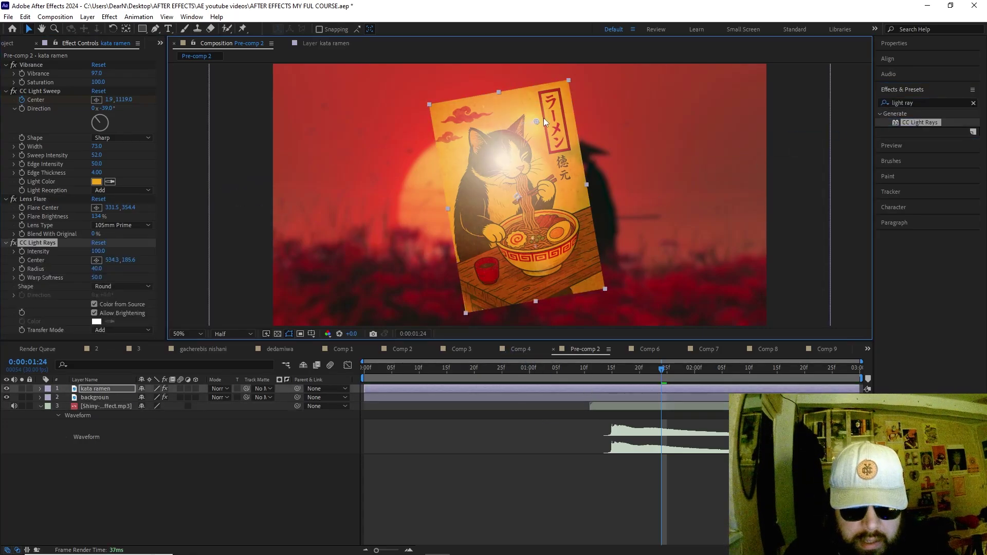
- Shift the poster slightly toward the silhouetted figure and disable its Lens Flare effect
mouse_move(510, 157)
mouse_down()
mouse_move(491, 165)
mouse_move(515, 160)
mouse_up()
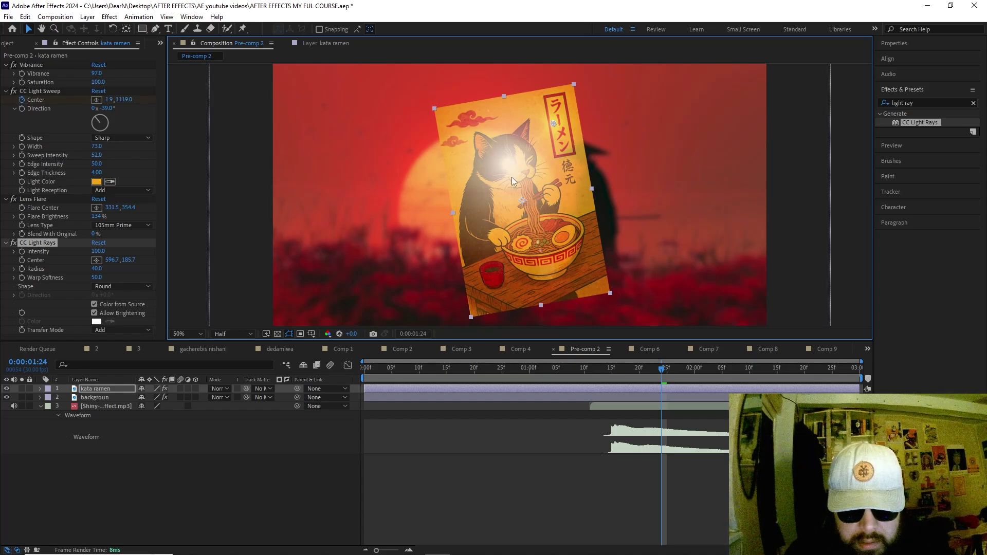
drag(511, 170, 526, 156)
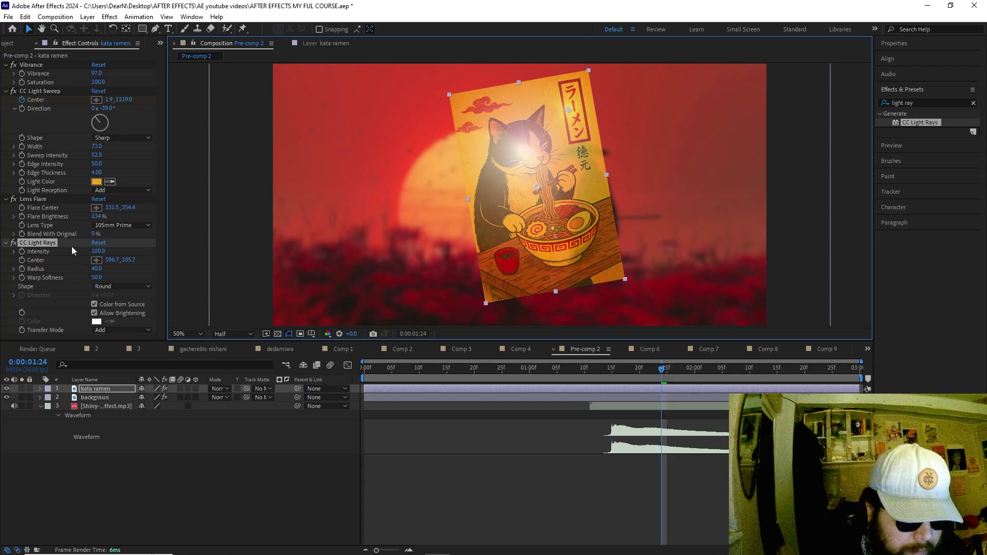
click(13, 199)
- Move the CC Light Rays center down onto the ramen bowl at about 369, 692
drag(583, 115, 570, 177)
click(37, 243)
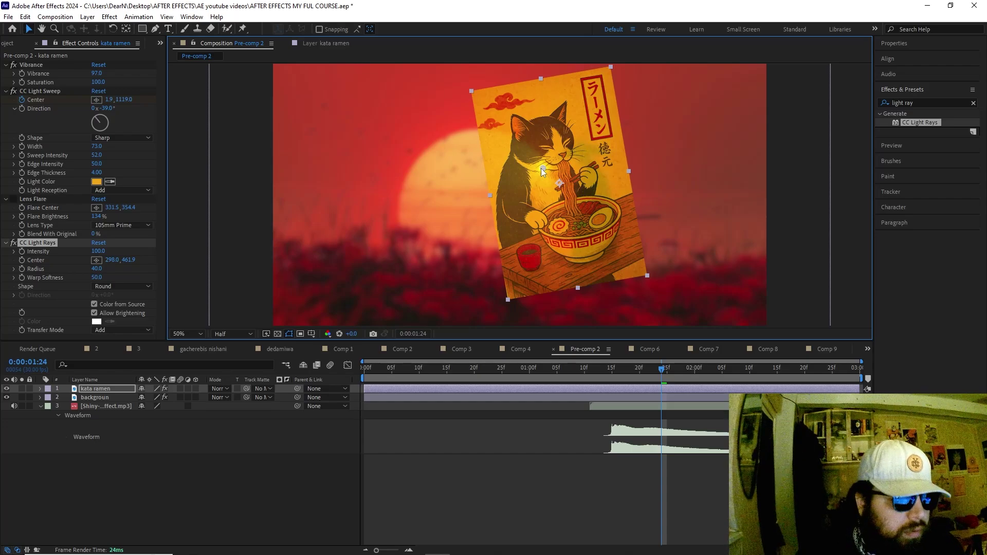
drag(543, 168, 547, 211)
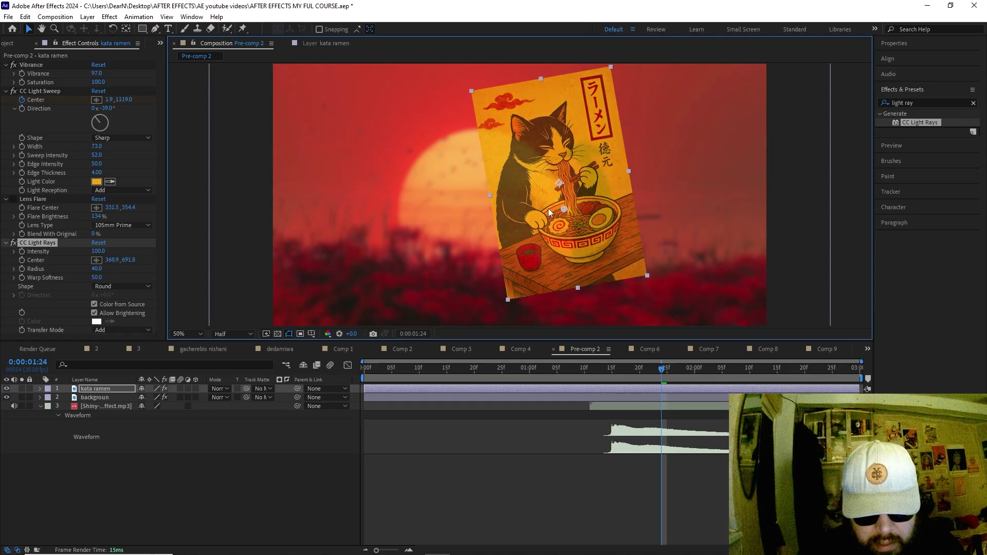